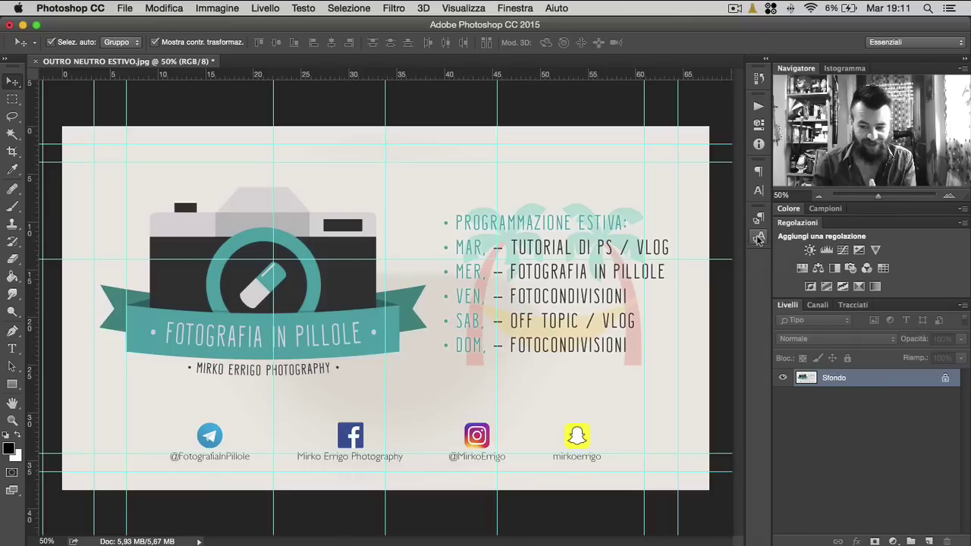
Open the Character Styles and Paragraph Styles panels, then collapse them back into the dock
{"action": "left_click", "coordinate": [759, 239]}
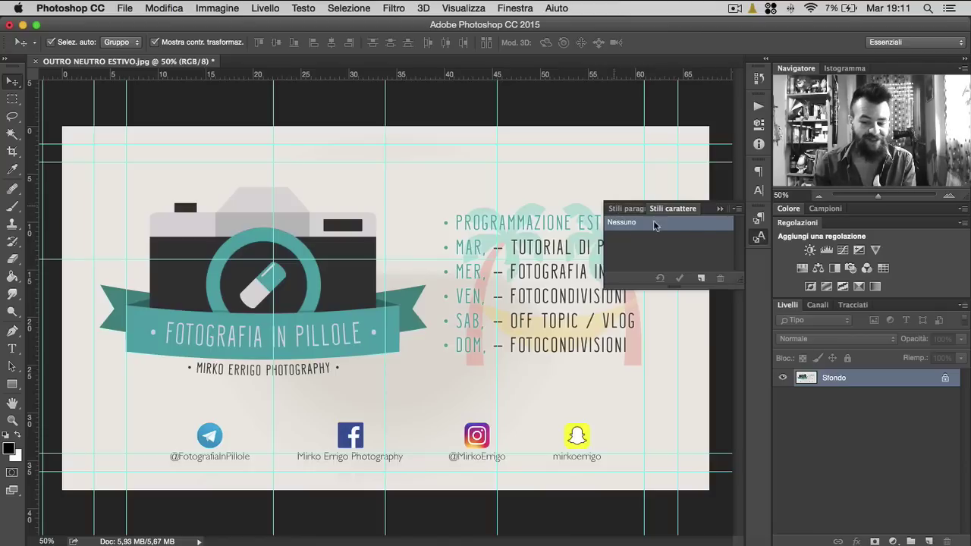
{"action": "left_click", "coordinate": [623, 209]}
{"action": "left_click_drag", "start_coordinate": [622, 209], "coordinate": [624, 206]}
{"action": "left_click", "coordinate": [626, 207]}
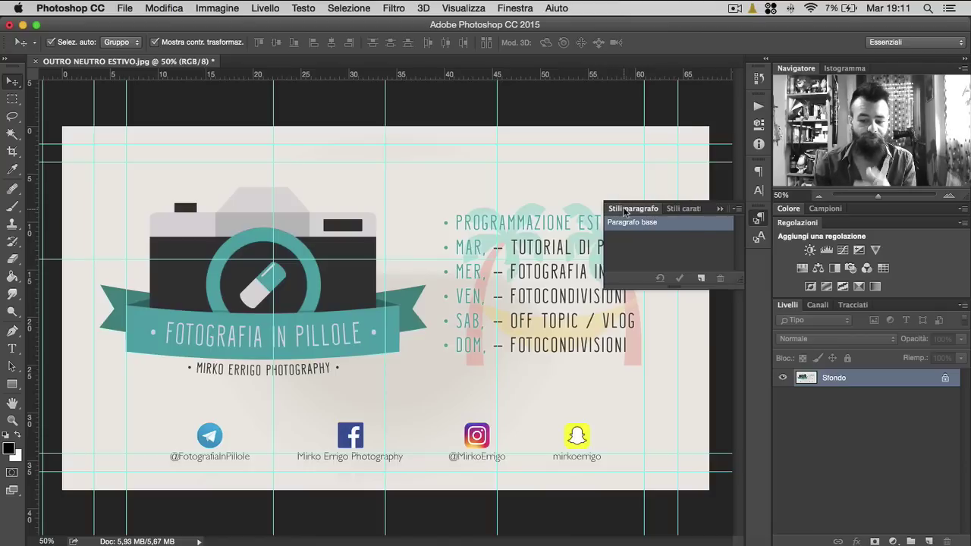
{"action": "left_click", "coordinate": [759, 219]}
Show the Character, Paragraph and Info panels from the dock, then close Info
{"action": "left_click", "coordinate": [759, 191]}
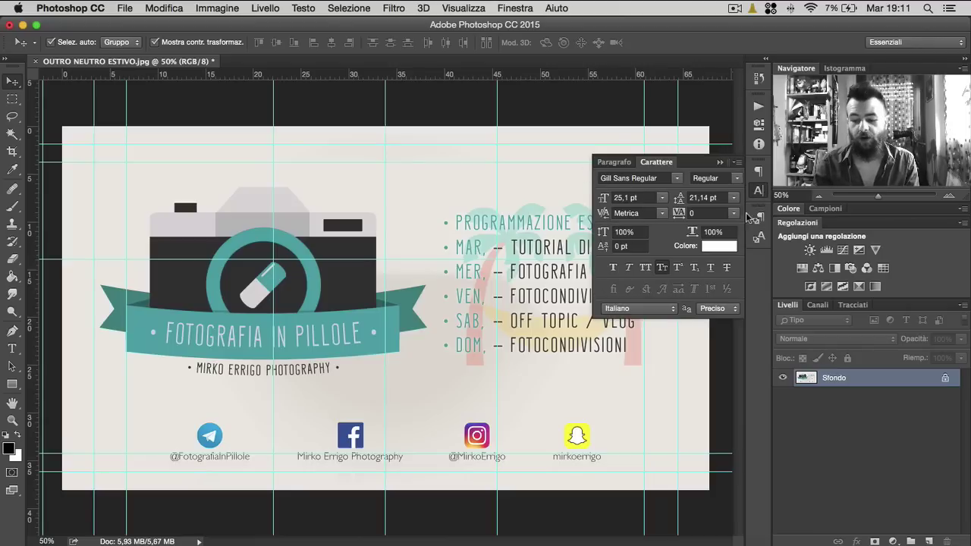
{"action": "left_click", "coordinate": [759, 191]}
{"action": "left_click", "coordinate": [759, 172]}
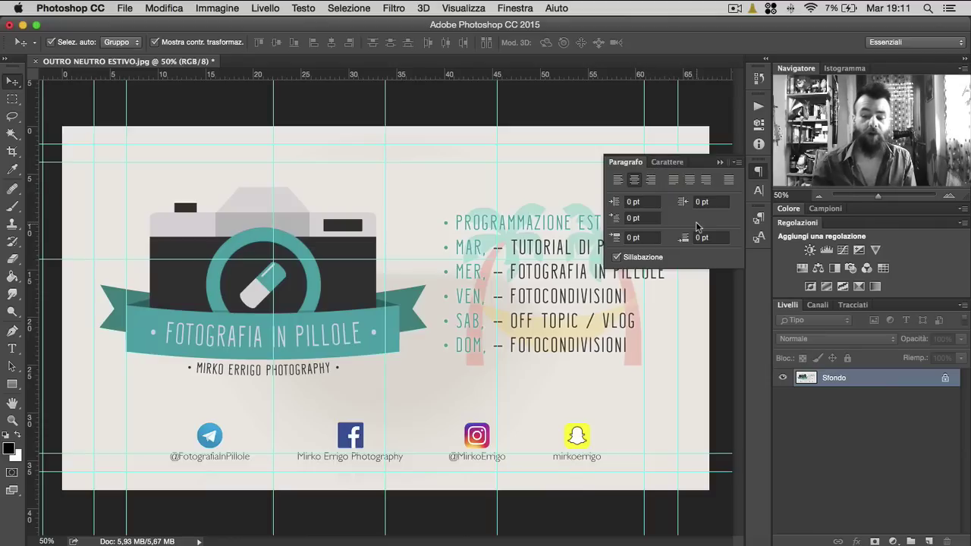
{"action": "left_click", "coordinate": [759, 143]}
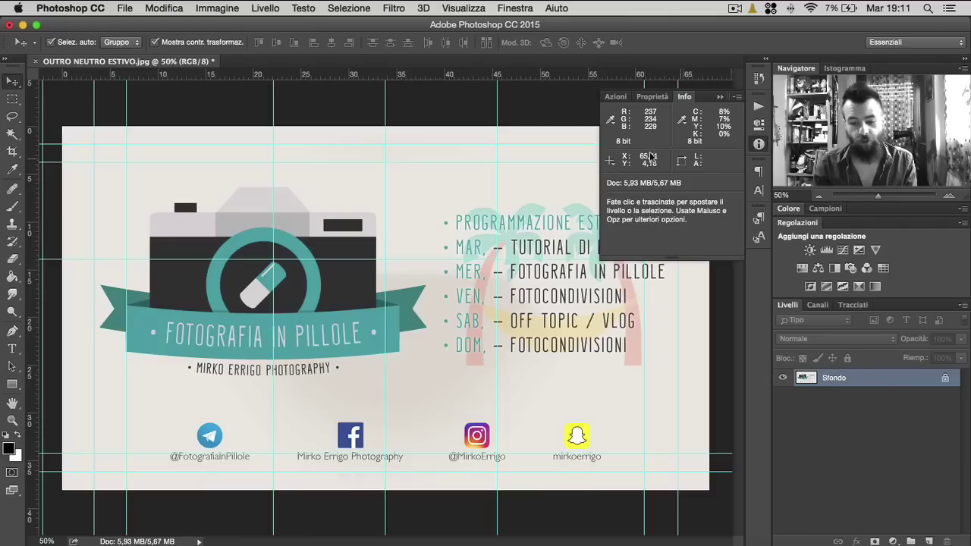
{"action": "left_click", "coordinate": [759, 144]}
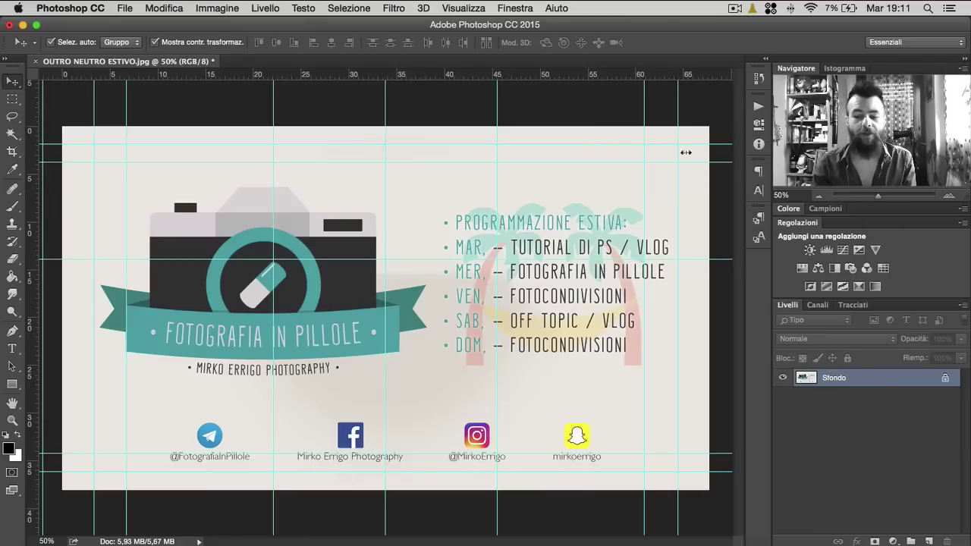
Show Swatches and collapse the Colour/Swatches group into a dock icon
{"action": "left_click", "coordinate": [500, 6]}
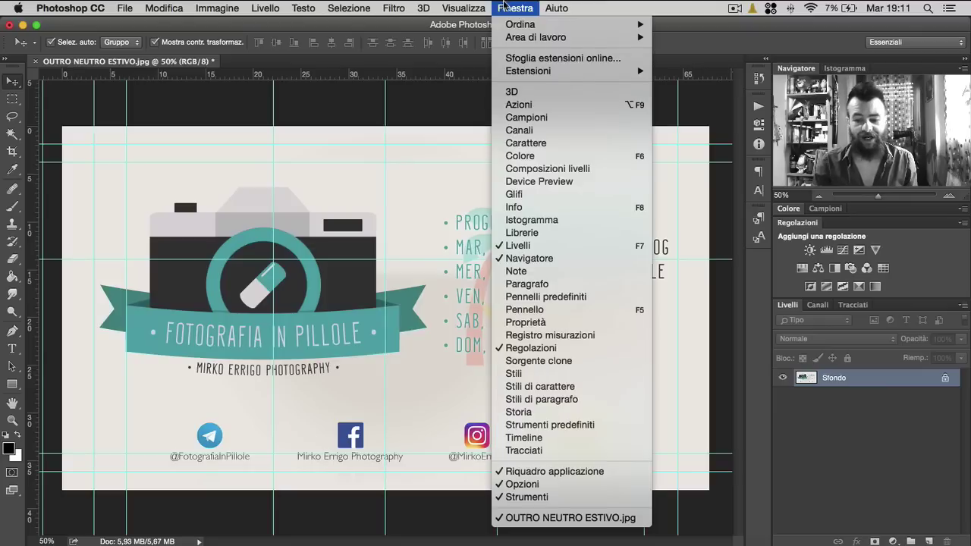
{"action": "left_click", "coordinate": [539, 124]}
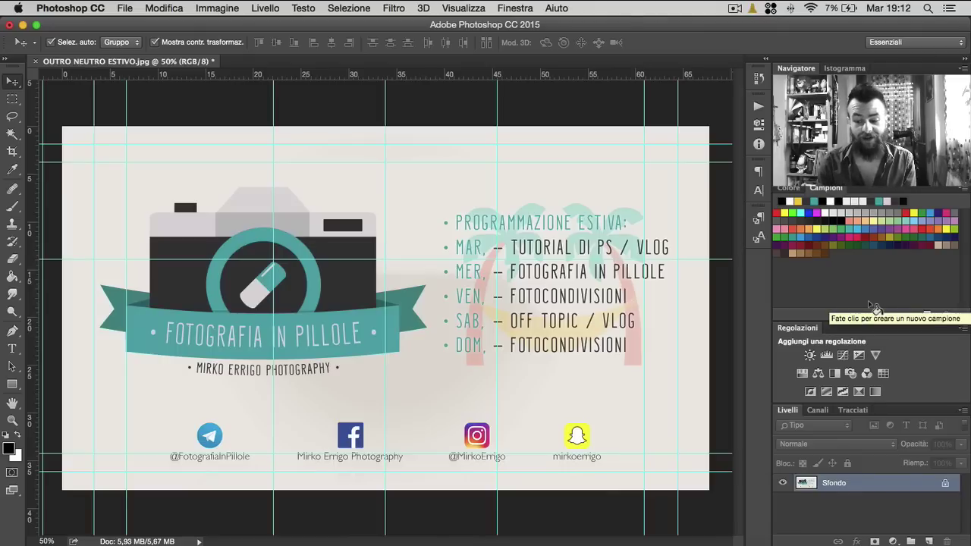
{"action": "double_click", "coordinate": [820, 195]}
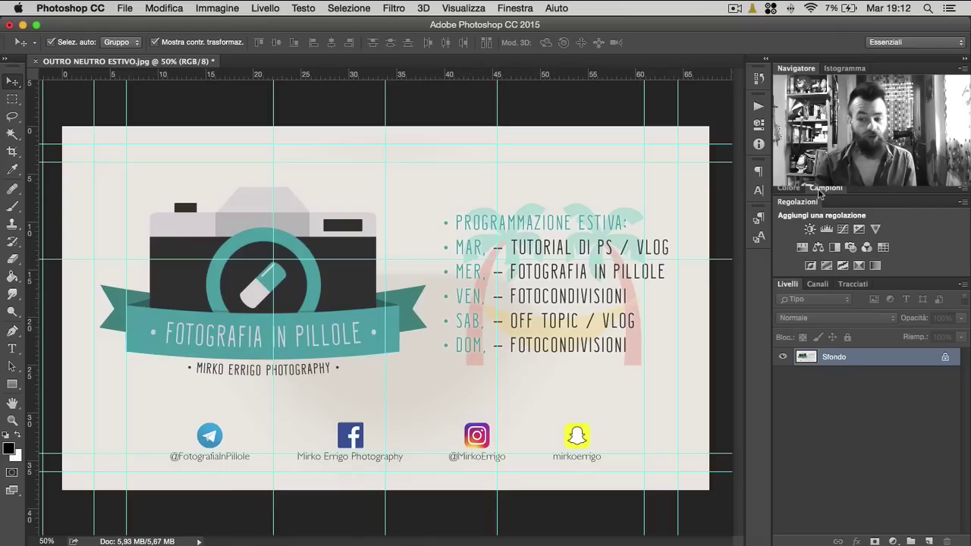
{"action": "left_click_drag", "start_coordinate": [819, 195], "coordinate": [758, 266]}
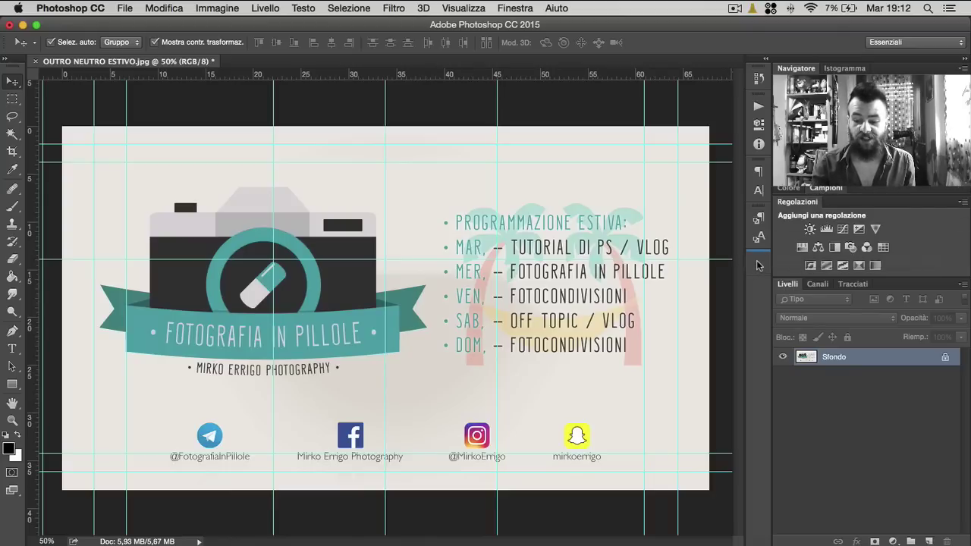
Open the Colour panel, make the Swatches flyout taller, then collapse it
{"action": "left_click", "coordinate": [760, 264]}
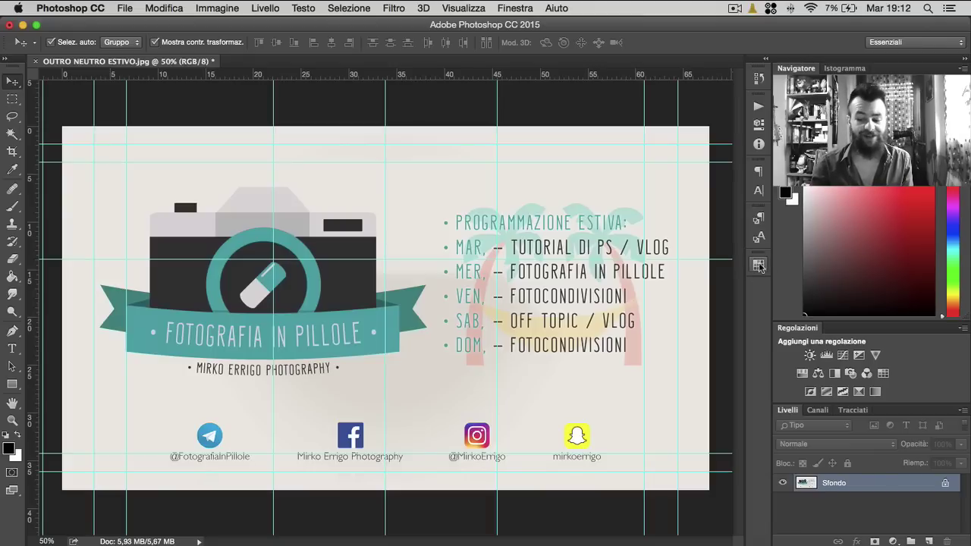
{"action": "left_click", "coordinate": [757, 265]}
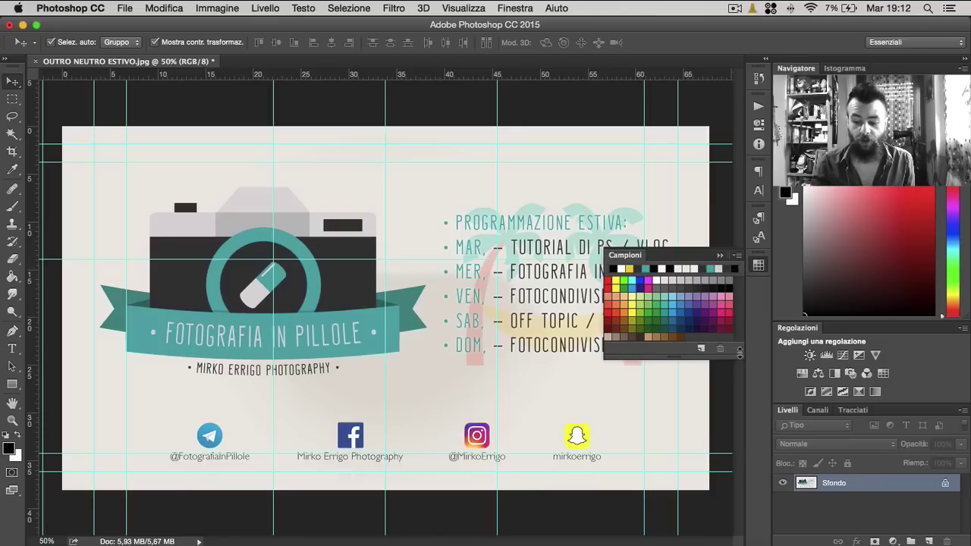
{"action": "left_click_drag", "start_coordinate": [744, 350], "coordinate": [744, 400]}
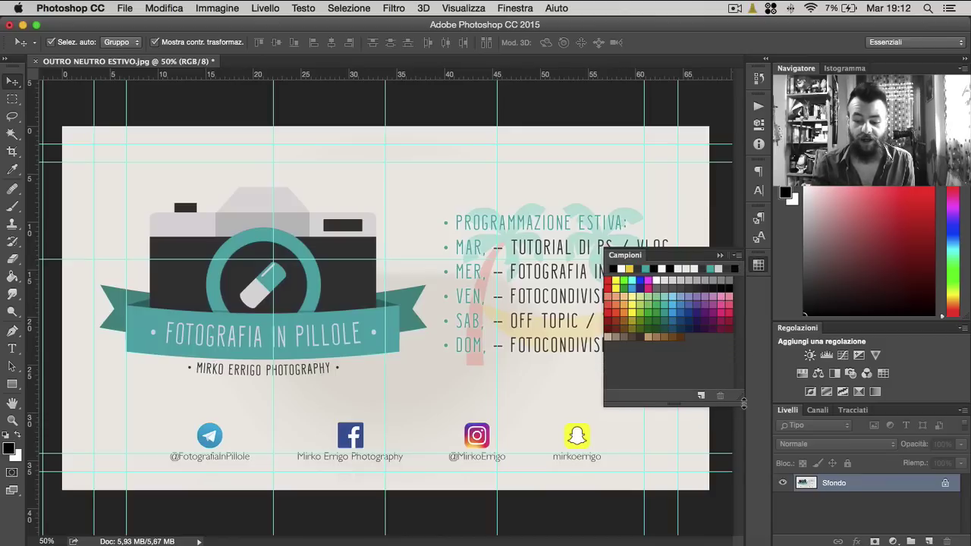
{"action": "left_click", "coordinate": [754, 262]}
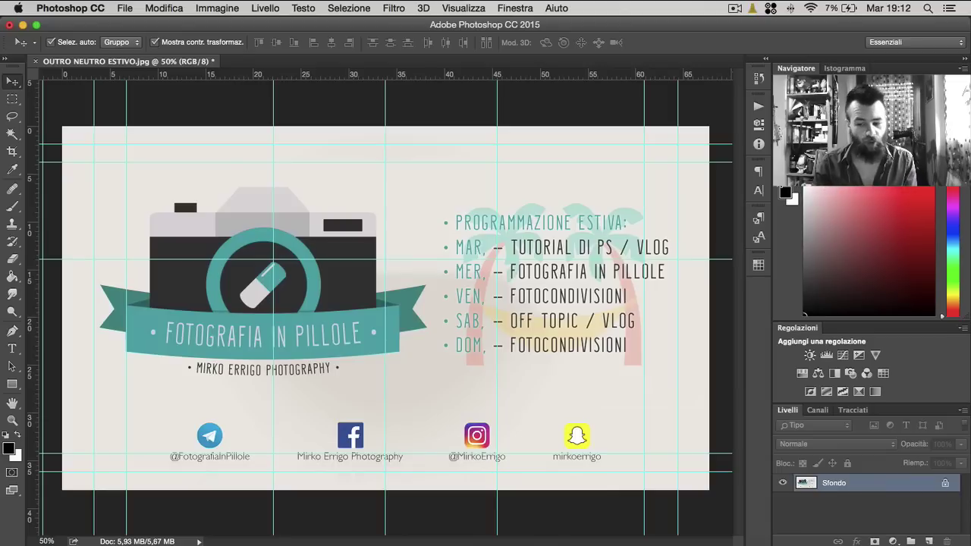
Hide the Colour panel and try reordering the Character and Paragraph dock icons
{"action": "left_click", "coordinate": [516, 7]}
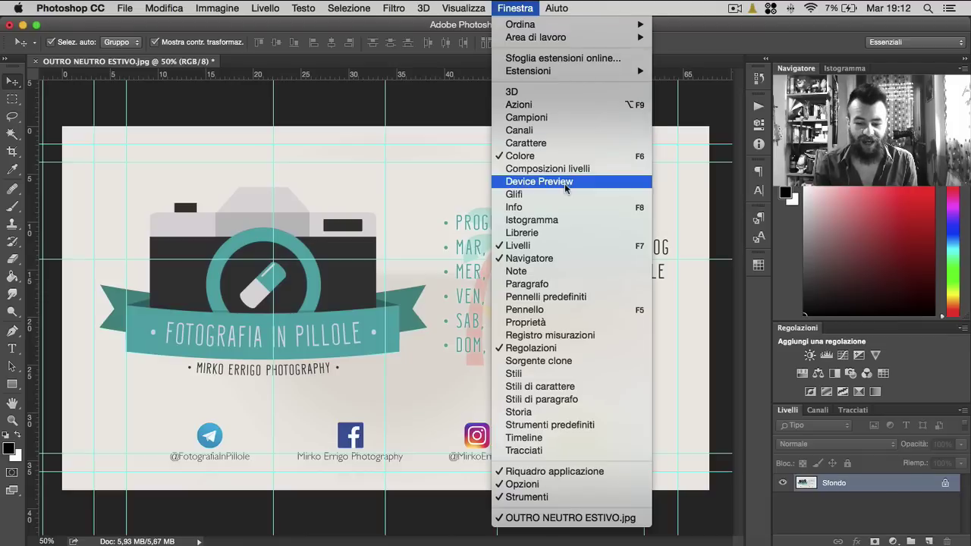
{"action": "left_click", "coordinate": [504, 157]}
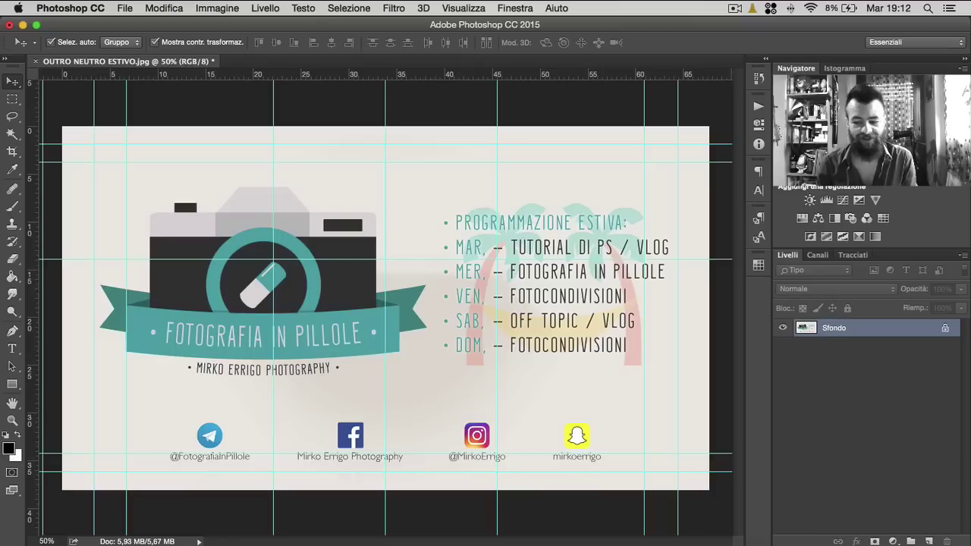
{"action": "left_click_drag", "start_coordinate": [759, 191], "coordinate": [759, 172]}
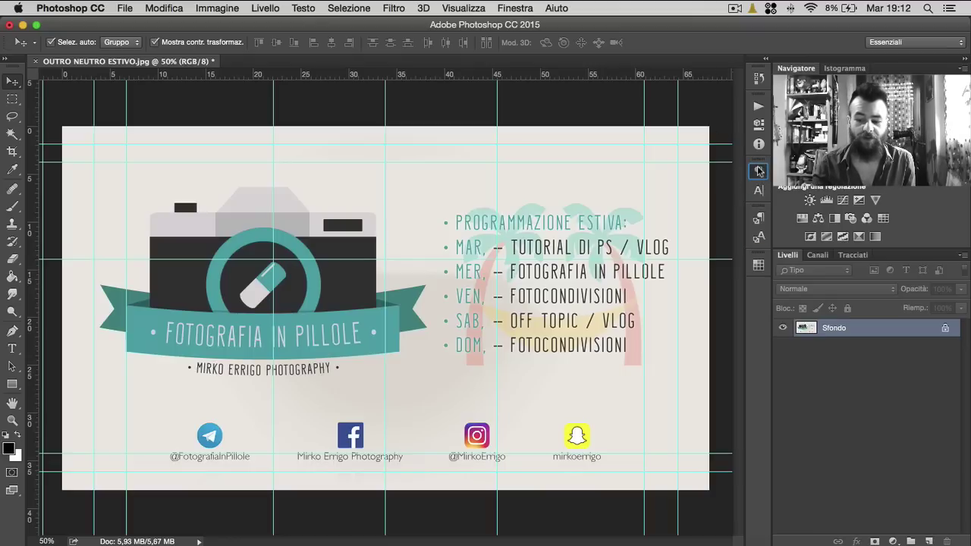
{"action": "left_click", "coordinate": [759, 172]}
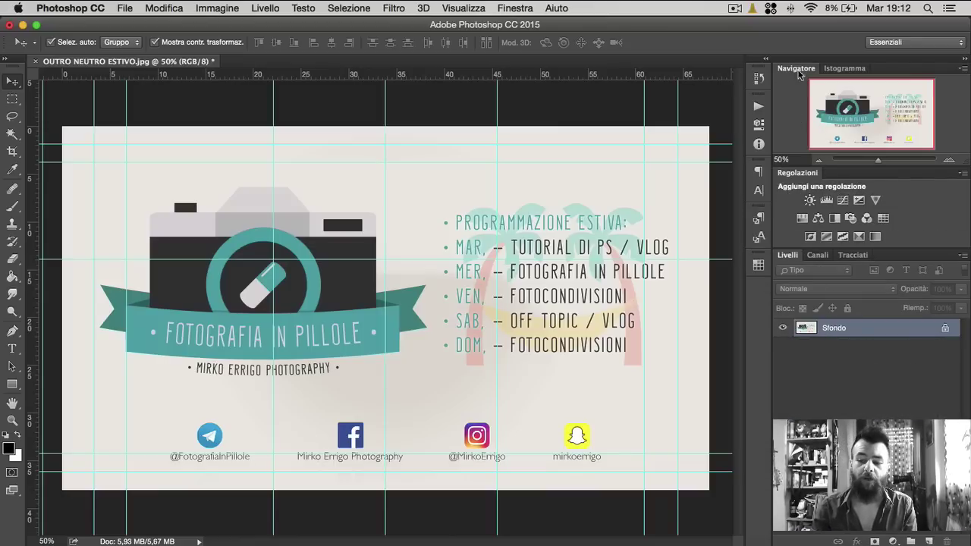
Peek at the Histogram, return to Navigator and zoom in with its slider
{"action": "left_click", "coordinate": [831, 70]}
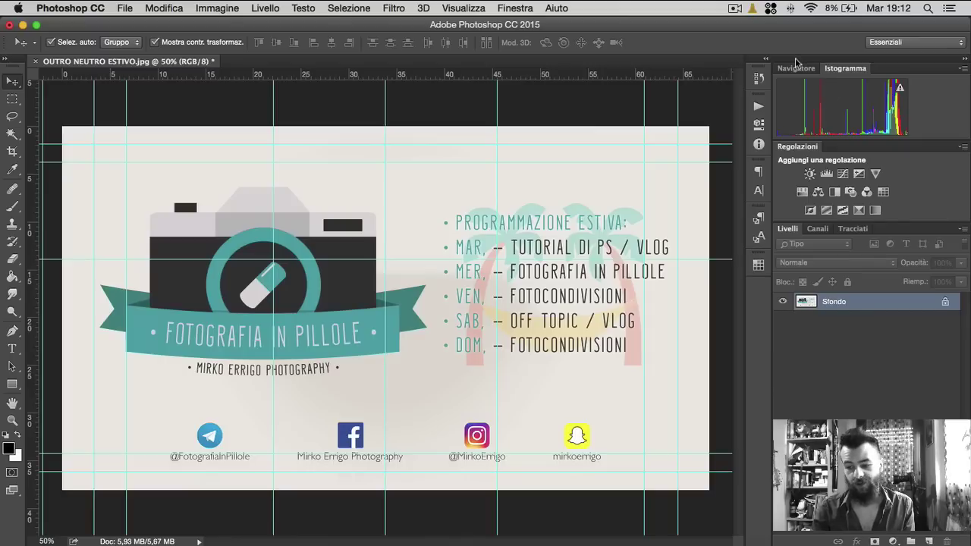
{"action": "left_click", "coordinate": [796, 68]}
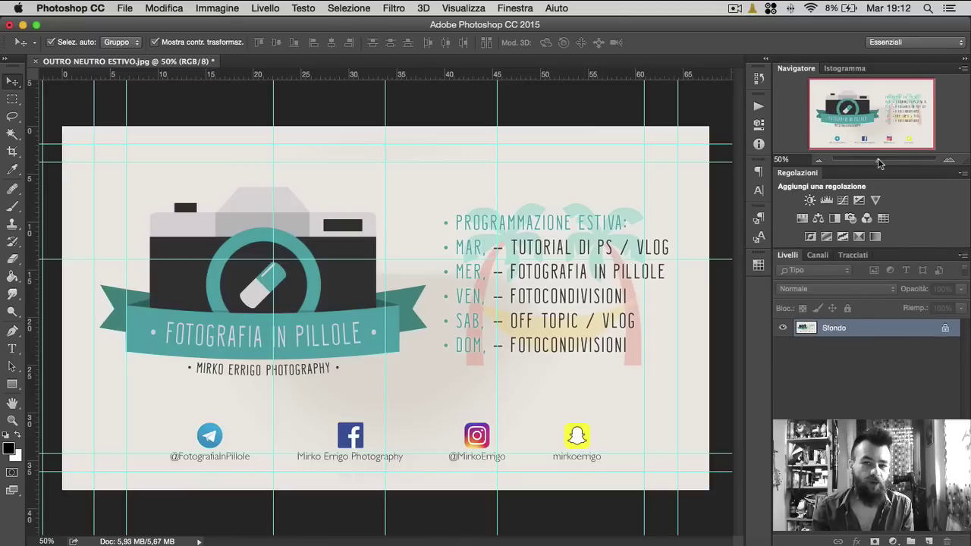
{"action": "left_click_drag", "start_coordinate": [878, 162], "coordinate": [894, 160]}
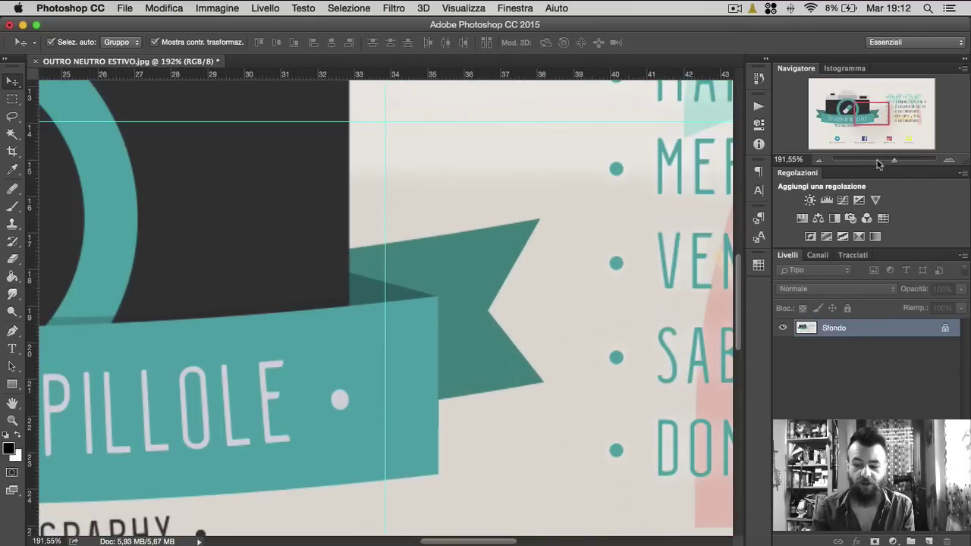
Set the Navigator zoom to 120% and pan to the camera and banner
{"action": "left_click", "coordinate": [786, 159]}
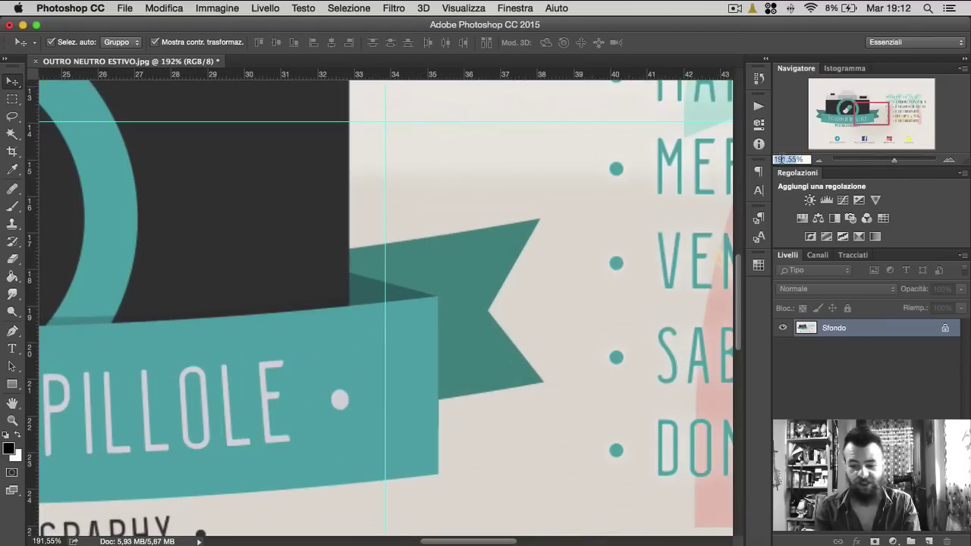
{"action": "type", "text": "120"}
{"action": "key", "text": "Return"}
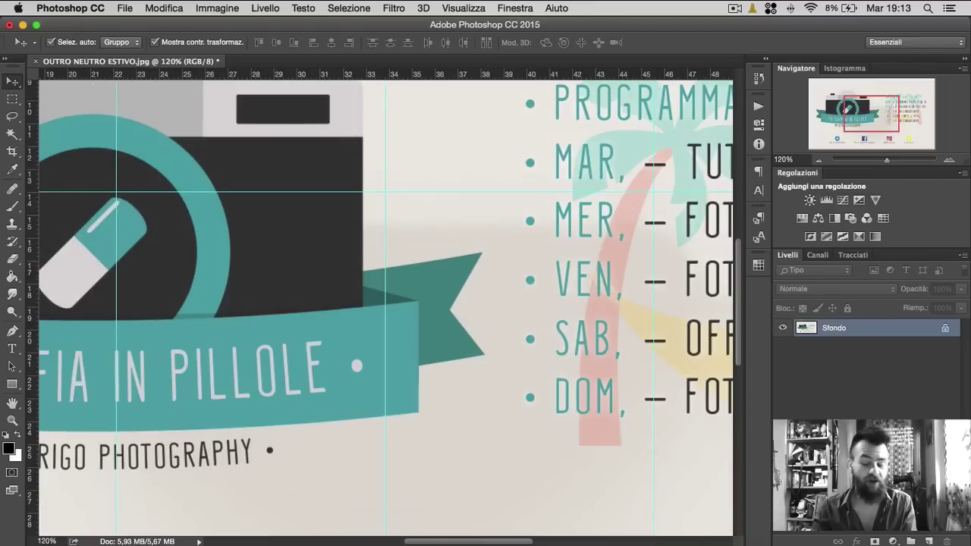
{"action": "left_click_drag", "start_coordinate": [872, 114], "coordinate": [830, 101]}
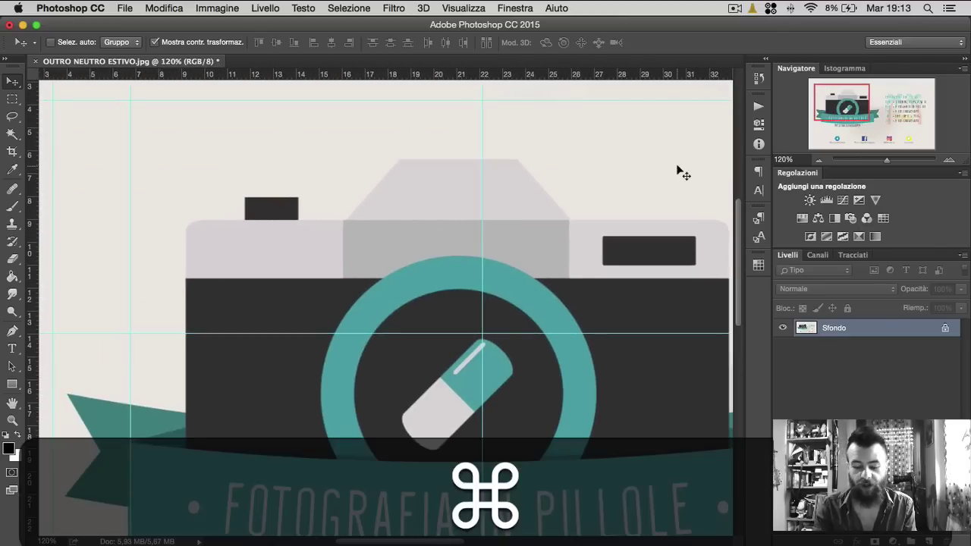
Fit the image on screen, then view it at 100% and 200% from the View menu
{"action": "key", "text": "super+0"}
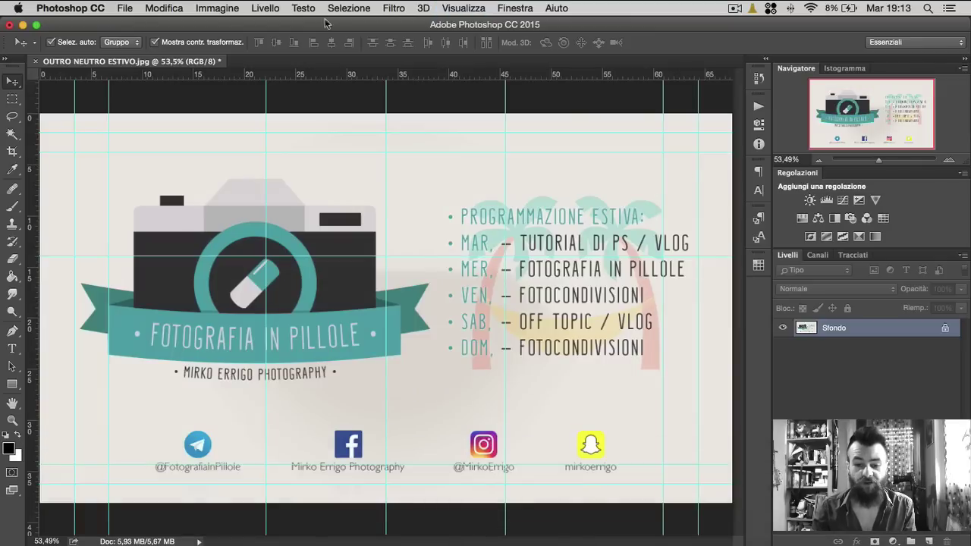
{"action": "left_click", "coordinate": [460, 7]}
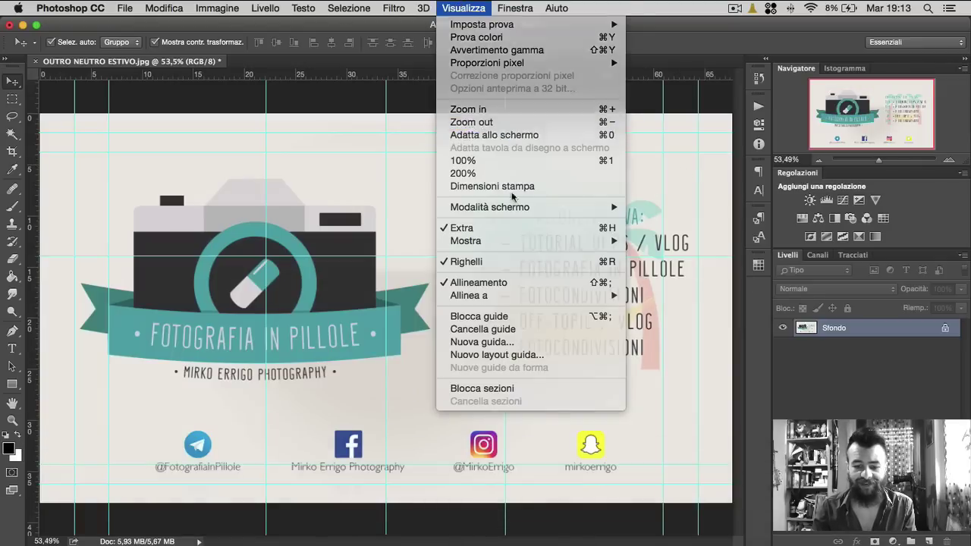
{"action": "left_click", "coordinate": [460, 7]}
{"action": "left_click", "coordinate": [460, 7]}
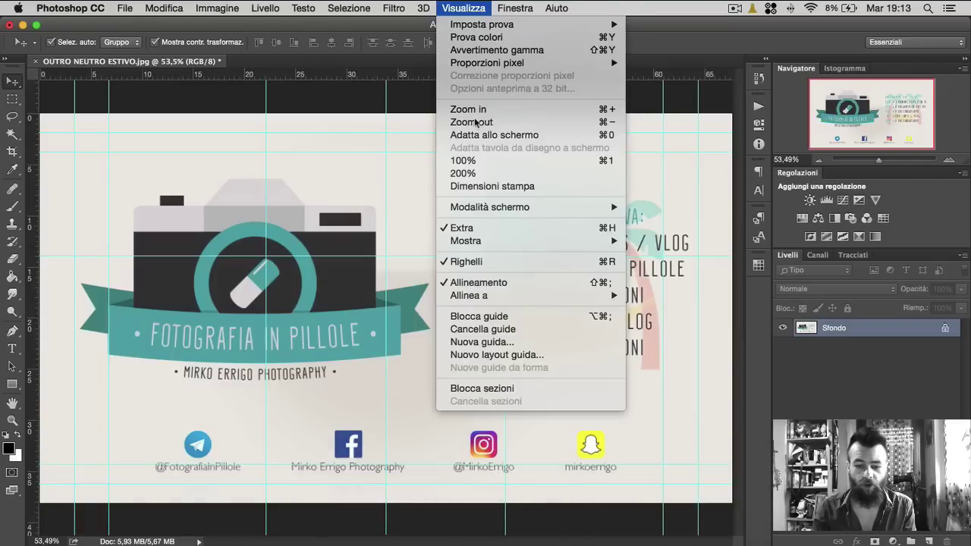
{"action": "left_click", "coordinate": [474, 161]}
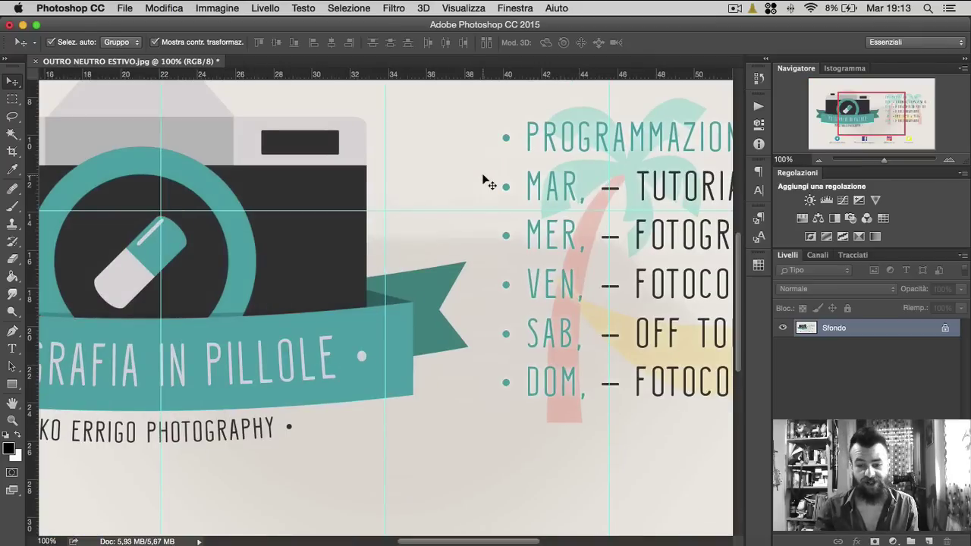
{"action": "left_click", "coordinate": [440, 7]}
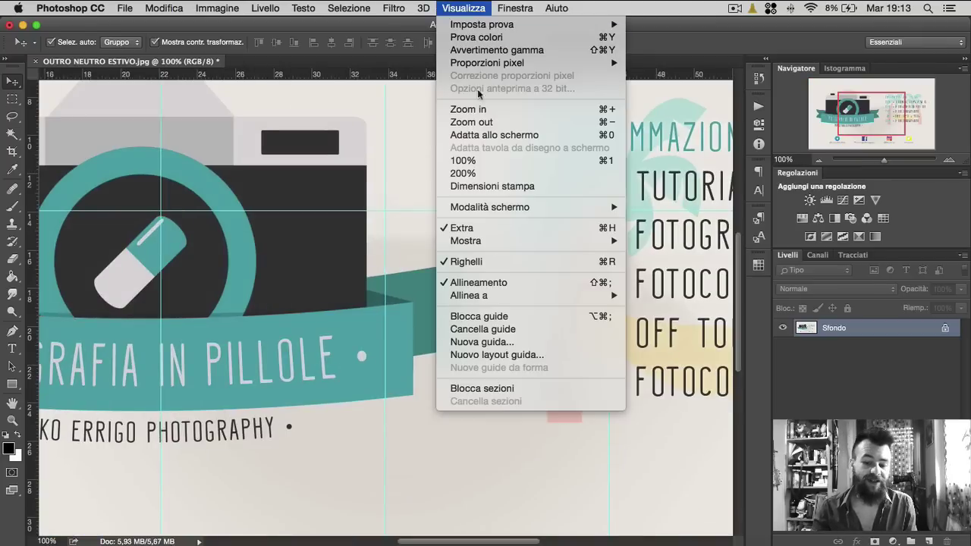
{"action": "left_click", "coordinate": [483, 161]}
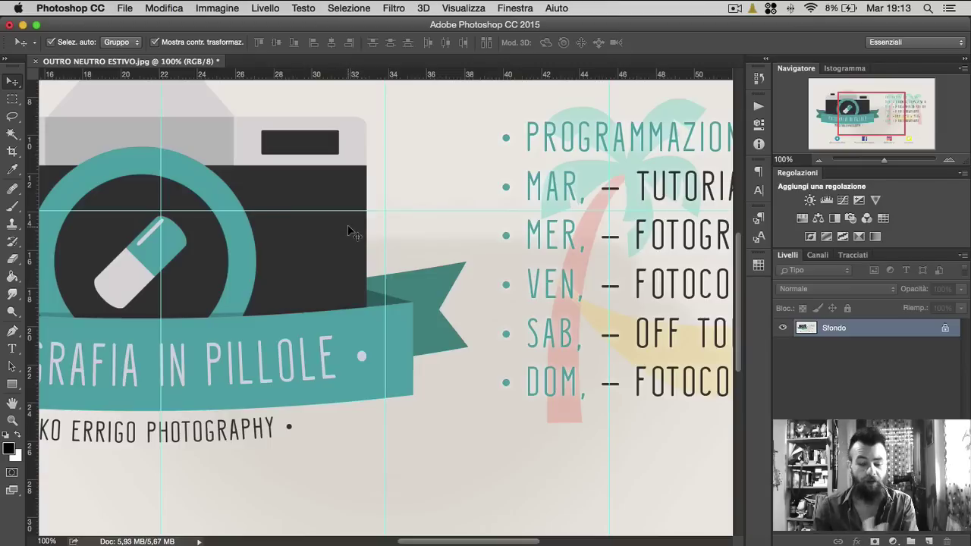
{"action": "left_click", "coordinate": [461, 9]}
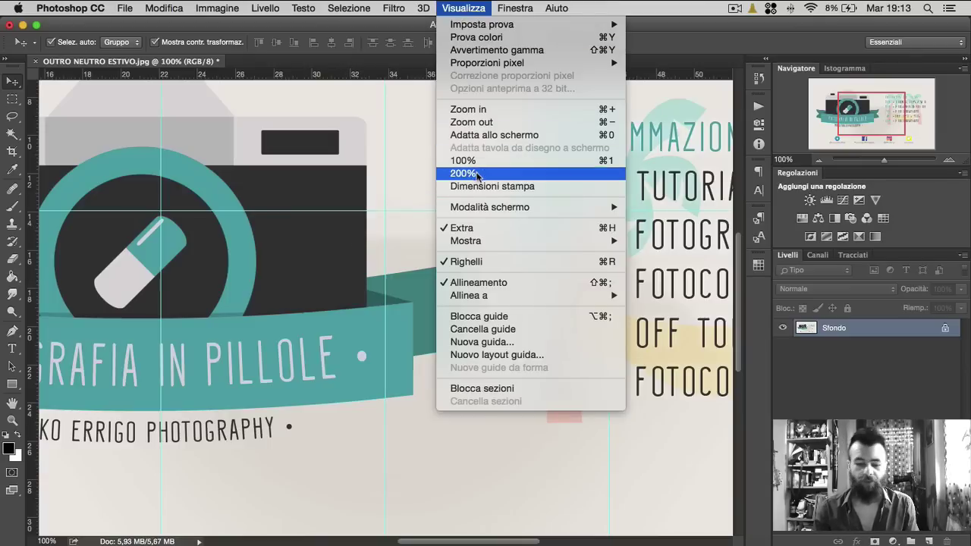
{"action": "left_click", "coordinate": [477, 175]}
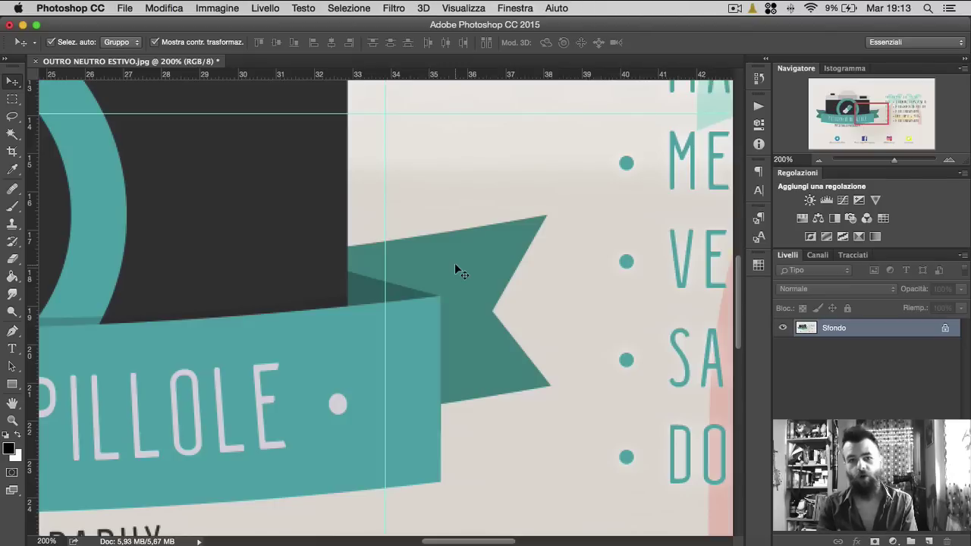
Zoom in and out on the ribbon tip, check 100%, then fit the graphic on screen
{"action": "key", "text": "super+plus"}
{"action": "key", "text": "super+plus"}
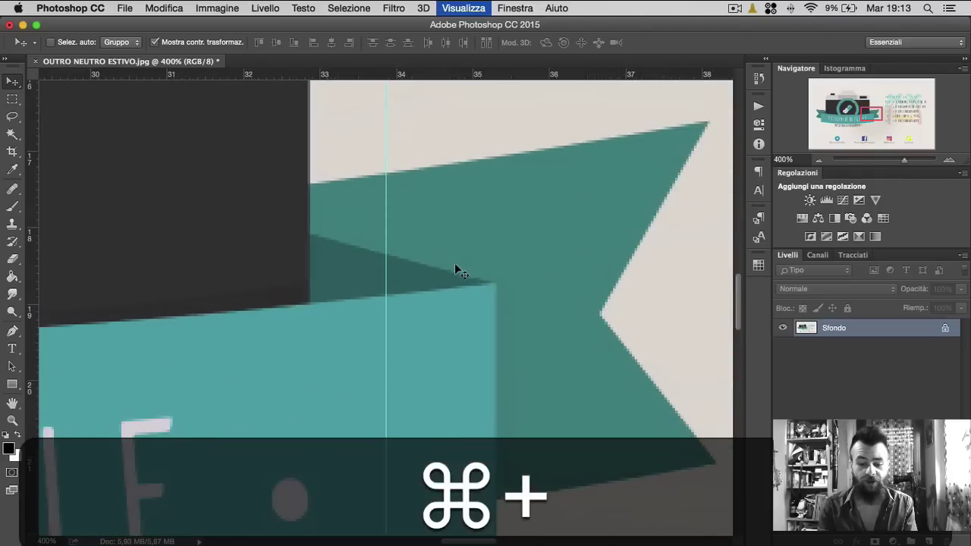
{"action": "key", "text": "super+plus"}
{"action": "key", "text": "super+plus"}
{"action": "key", "text": "super+plus"}
{"action": "key", "text": "super+minus"}
{"action": "key", "text": "super+minus"}
{"action": "key", "text": "super+minus"}
{"action": "key", "text": "super+minus"}
{"action": "key", "text": "super+minus"}
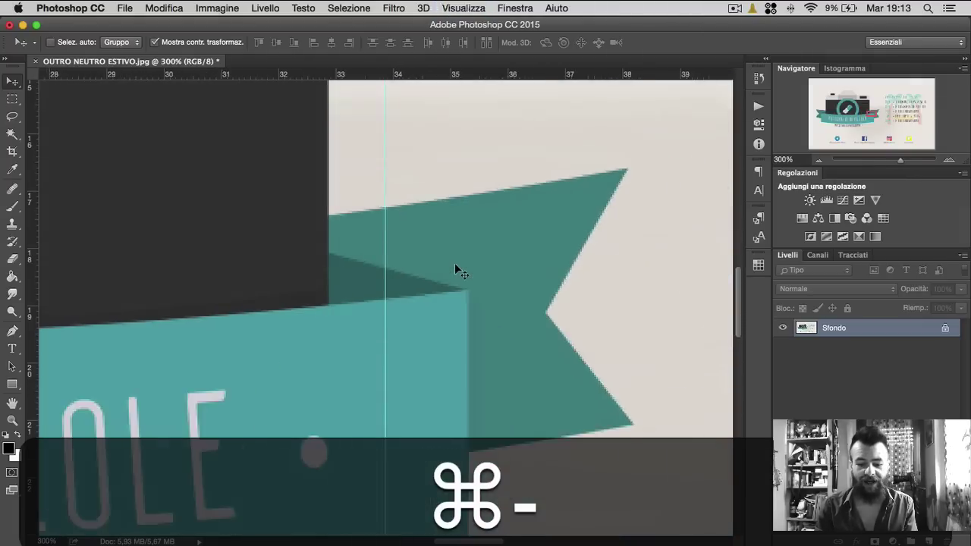
{"action": "key", "text": "super+minus"}
{"action": "key", "text": "super+minus"}
{"action": "key", "text": "super+minus"}
{"action": "key", "text": "super+minus"}
{"action": "key", "text": "ctrl+0"}
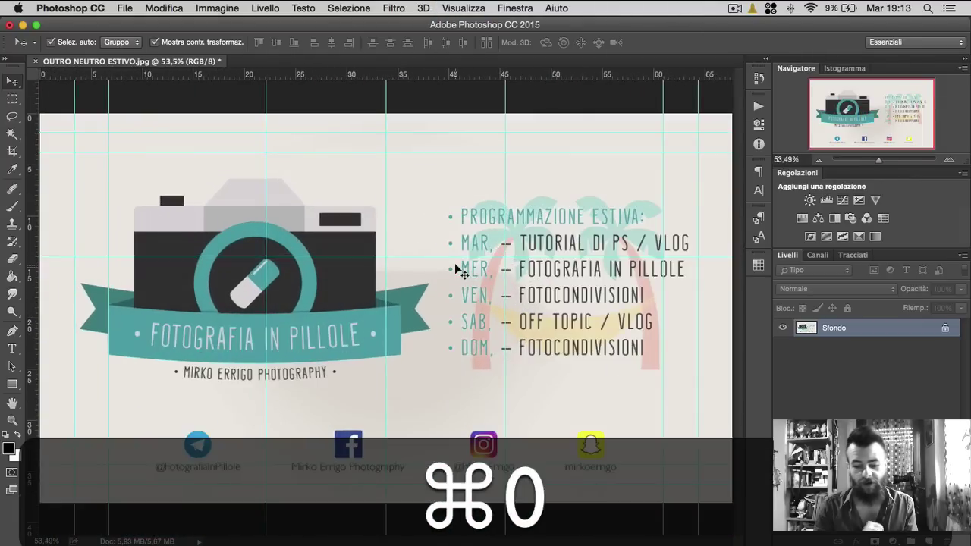
{"action": "key", "text": "ctrl+1"}
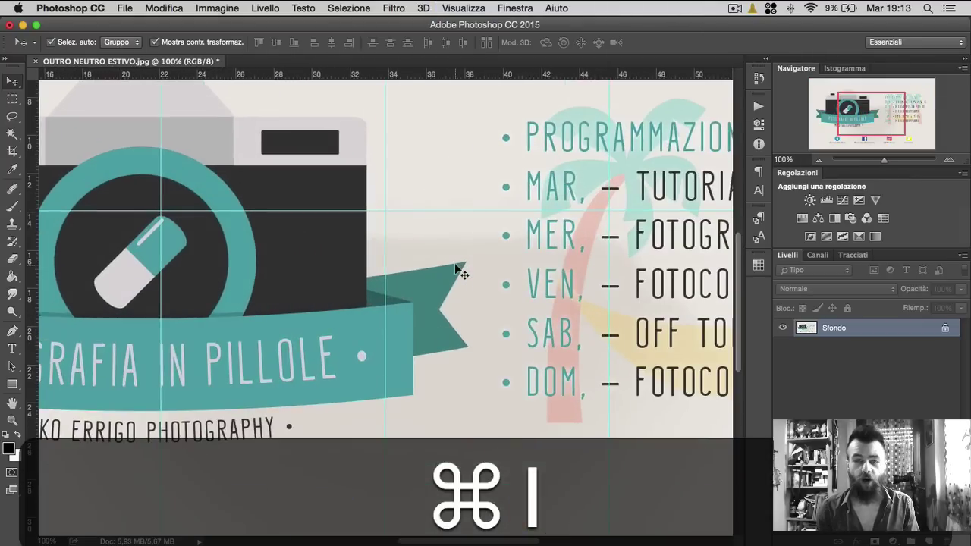
{"action": "key", "text": "ctrl+0"}
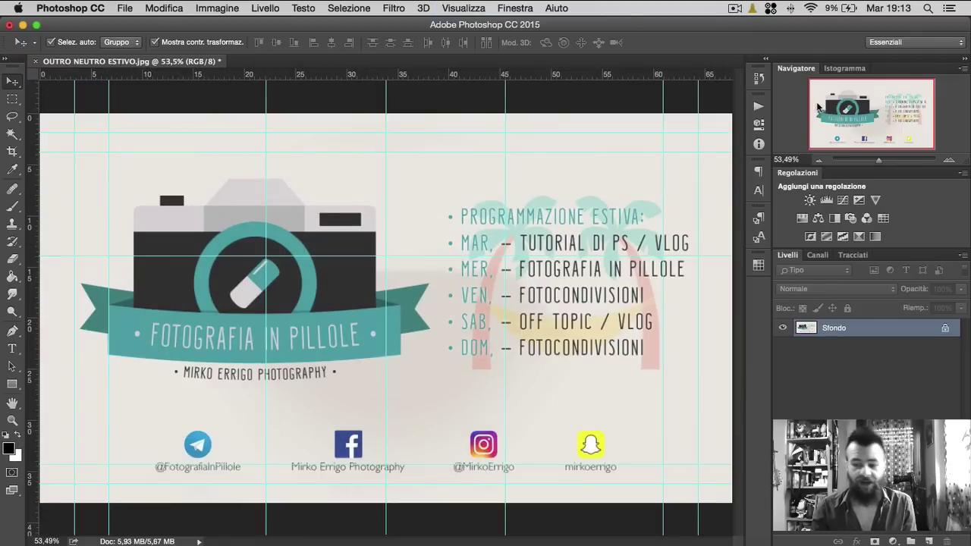
Switch the top-right panel group to the Histogram (Istogramma) tab
{"action": "left_click", "coordinate": [844, 69]}
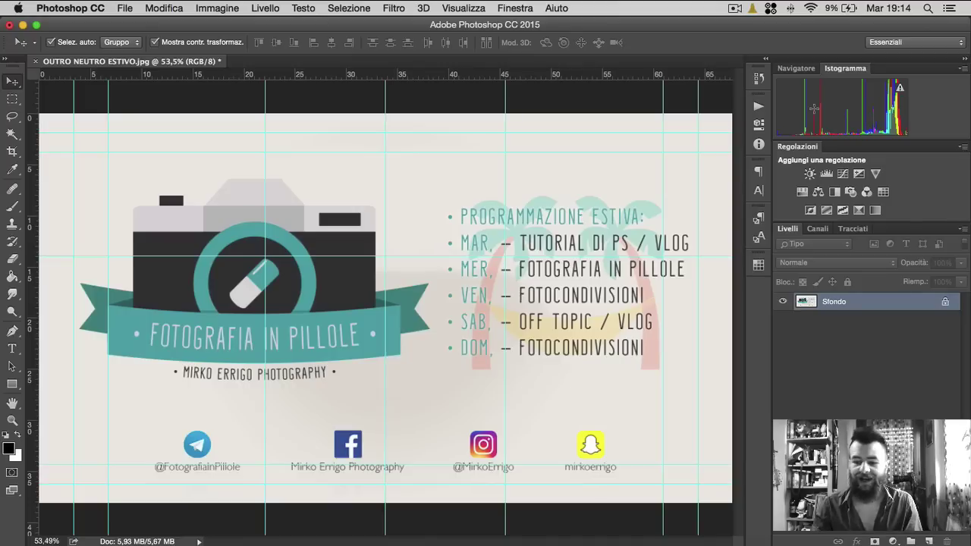
Inspect a tonal range across the histogram, then return to the Navigator tab
{"action": "left_click_drag", "start_coordinate": [777, 112], "coordinate": [907, 112]}
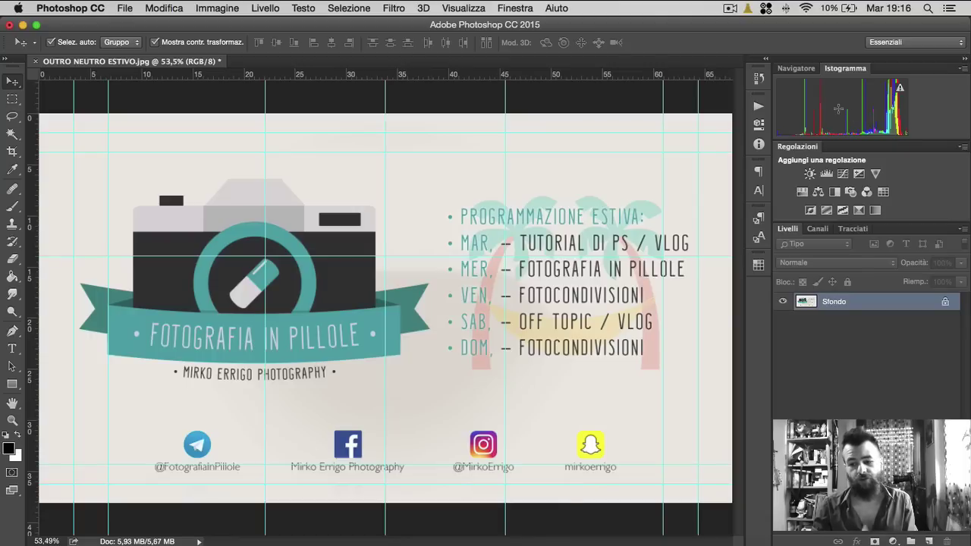
{"action": "left_click", "coordinate": [793, 69]}
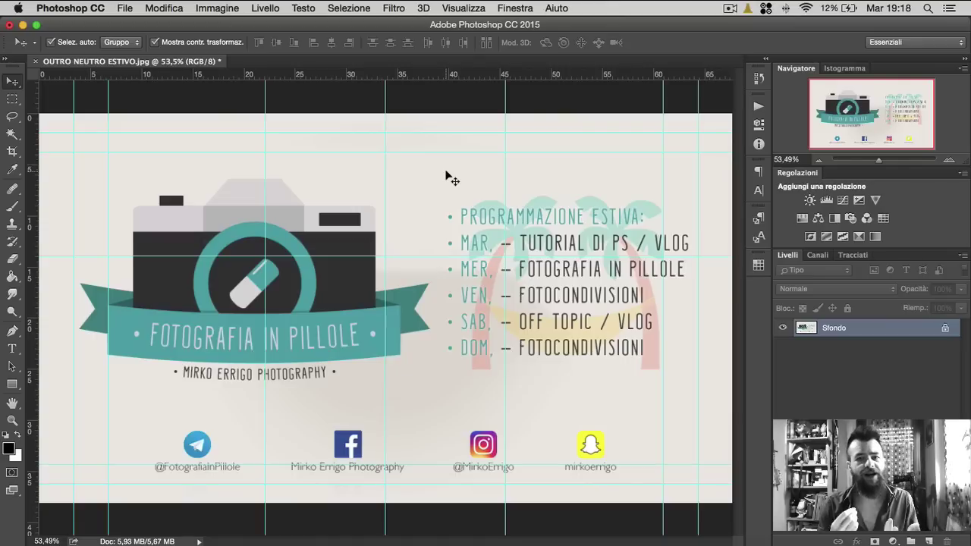
{"action": "left_click", "coordinate": [453, 8]}
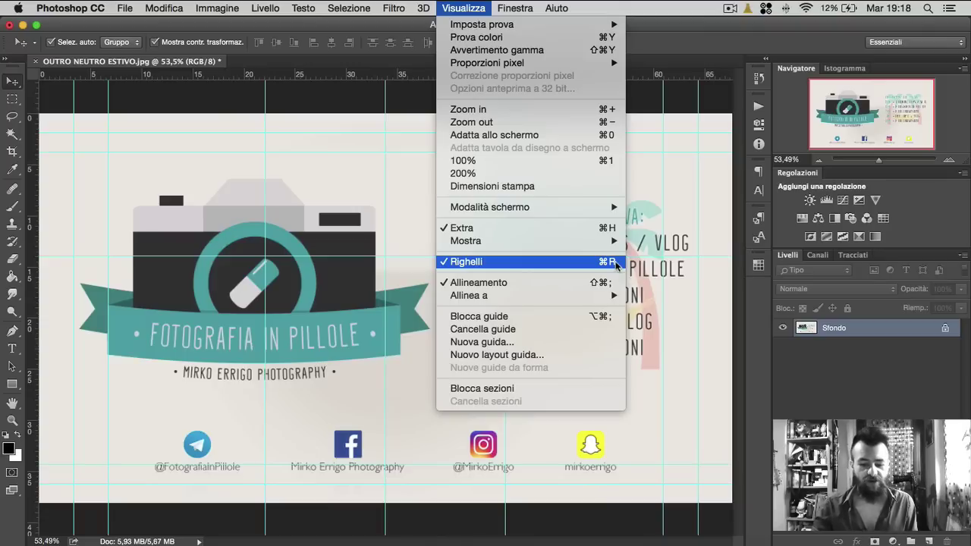
{"action": "left_click", "coordinate": [464, 8]}
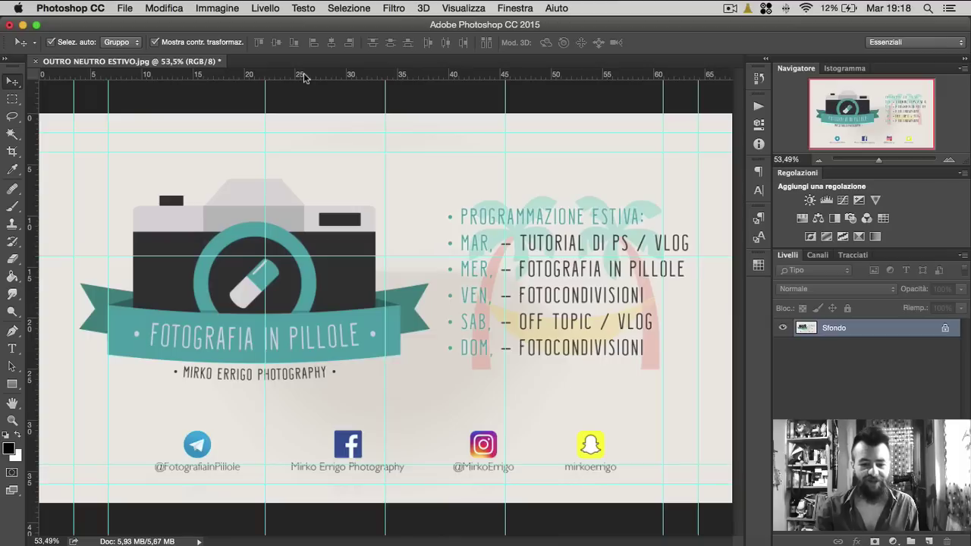
{"action": "mouse_move", "coordinate": [304, 73]}
{"action": "left_mouse_down"}
{"action": "mouse_move", "coordinate": [312, 210]}
{"action": "mouse_move", "coordinate": [326, 179]}
{"action": "left_mouse_up"}
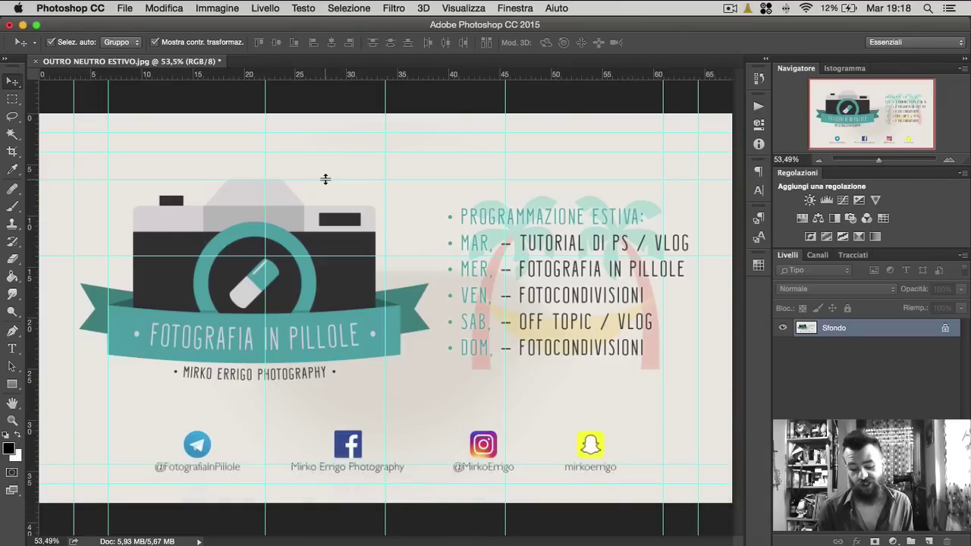
{"action": "key", "text": "super+minus"}
{"action": "key", "text": "super+minus"}
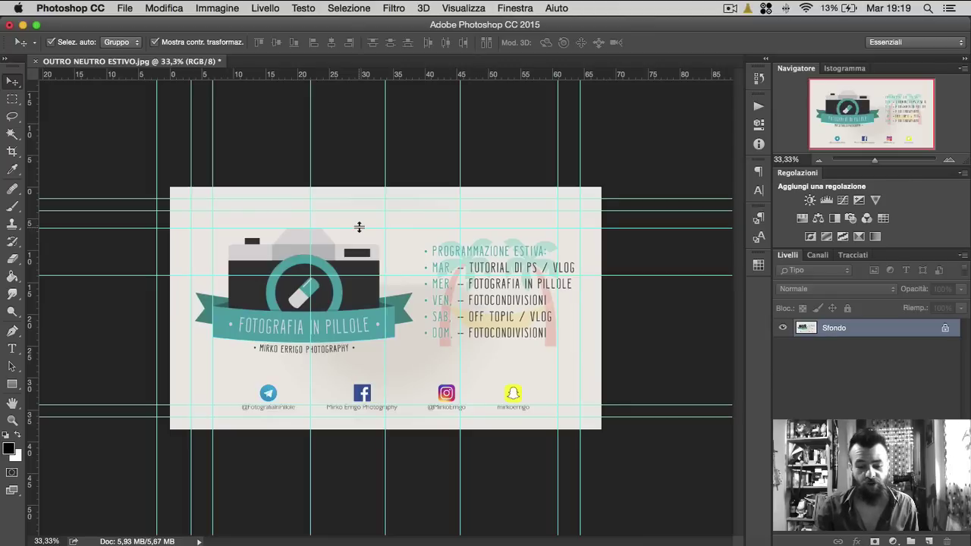
{"action": "left_click_drag", "start_coordinate": [359, 227], "coordinate": [356, 73]}
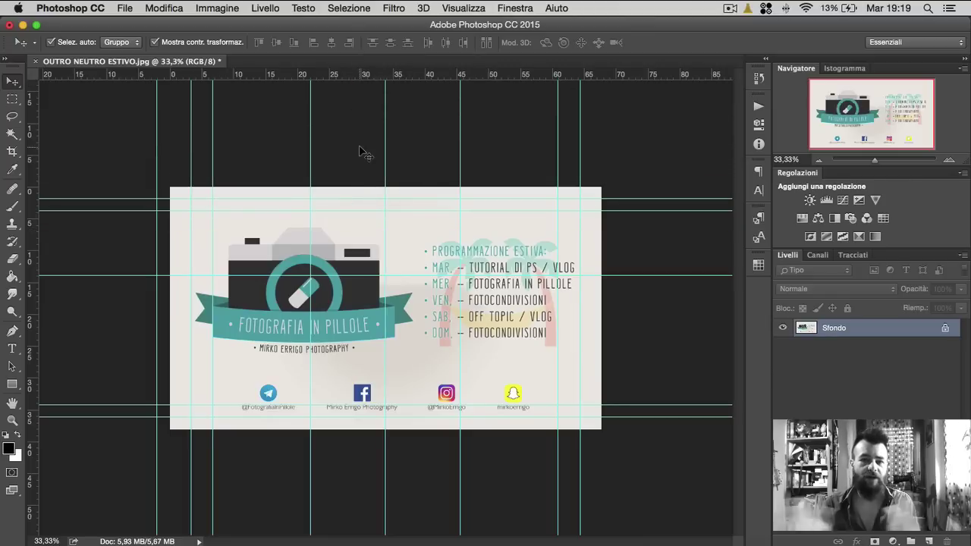
{"action": "key", "text": "ctrl+minus"}
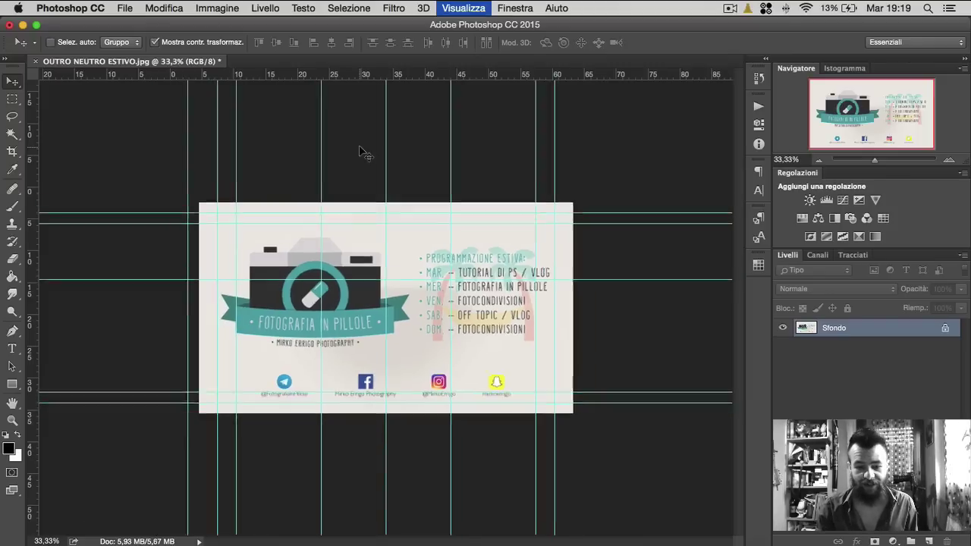
{"action": "key", "text": "ctrl+minus"}
{"action": "key", "text": "ctrl+plus"}
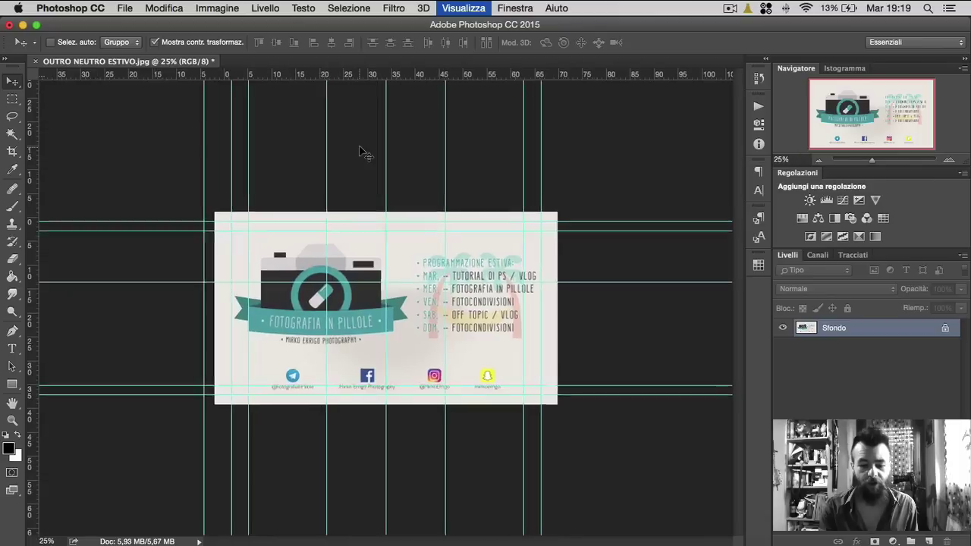
{"action": "key", "text": "ctrl+plus"}
{"action": "key", "text": "ctrl+plus"}
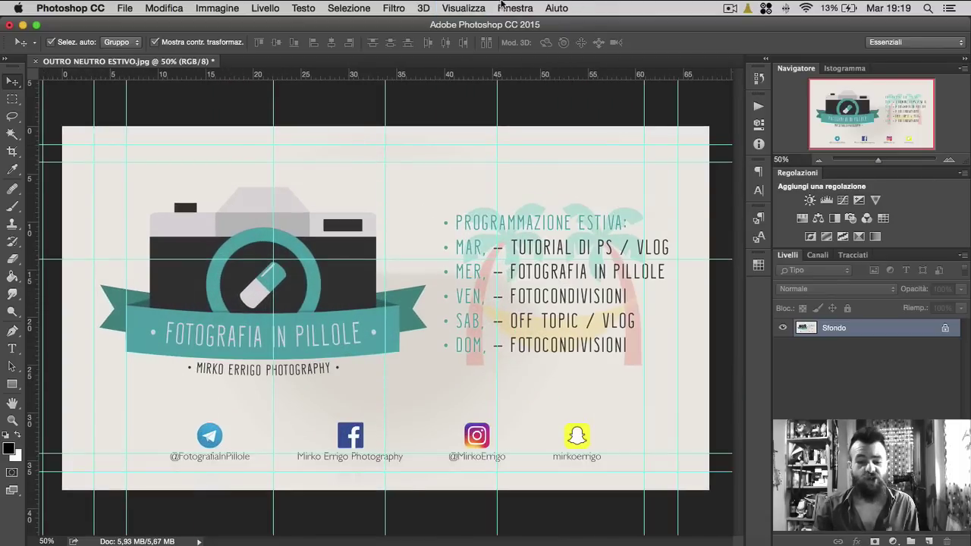
{"action": "left_click", "coordinate": [466, 7]}
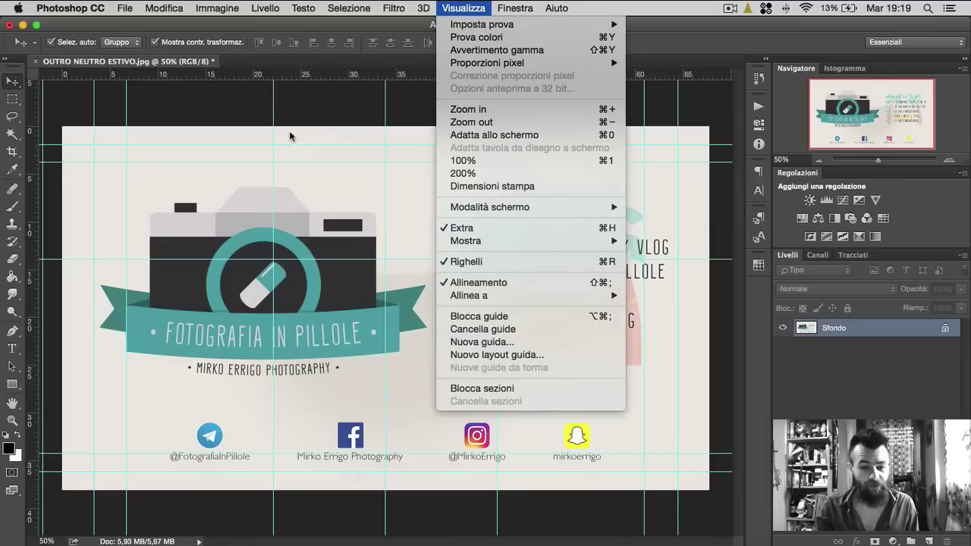
Draw a black rectangle shape over the camera illustration
{"action": "left_click", "coordinate": [311, 117]}
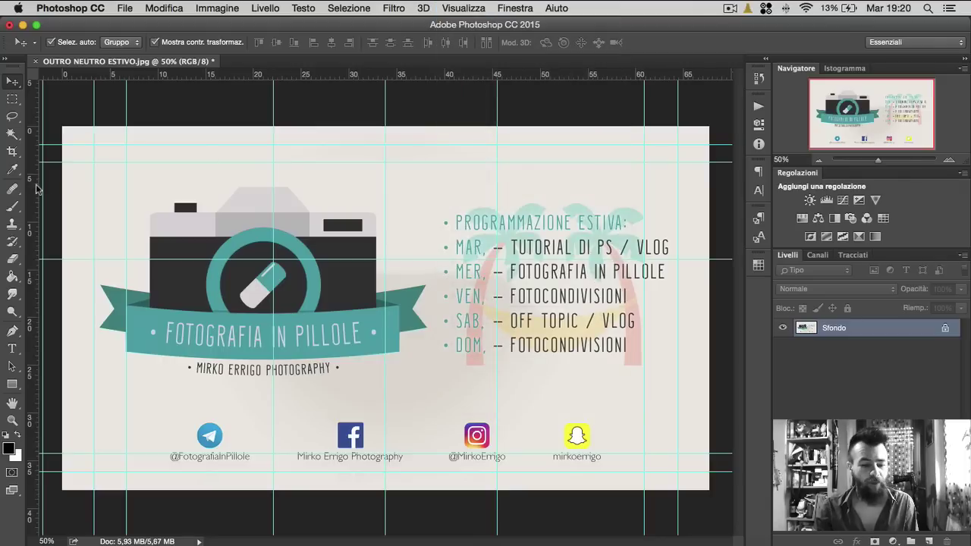
{"action": "left_click", "coordinate": [12, 384]}
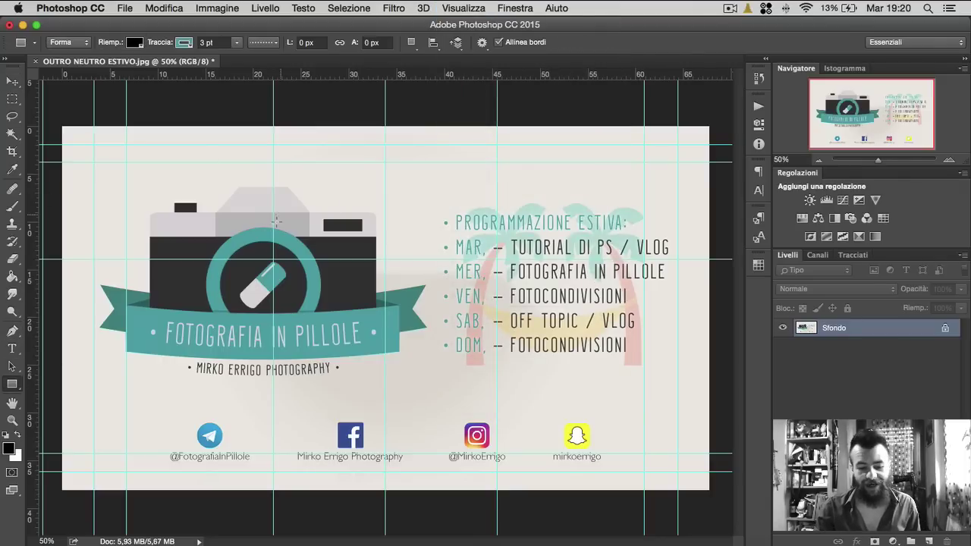
{"action": "left_click_drag", "start_coordinate": [180, 215], "coordinate": [282, 354]}
Move the rectangle up-left over the camera, close Properties and deselect it
{"action": "left_click", "coordinate": [13, 82]}
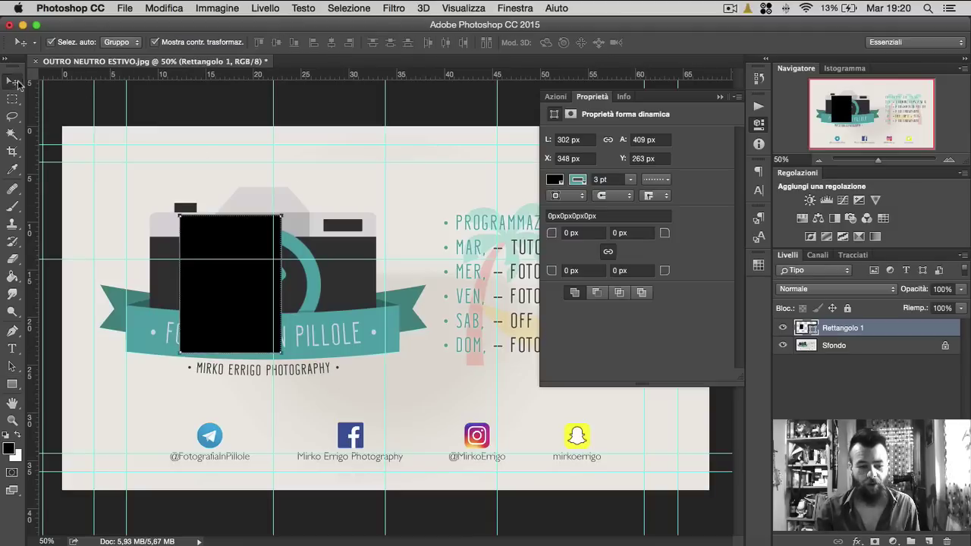
{"action": "mouse_move", "coordinate": [186, 233]}
{"action": "left_mouse_down"}
{"action": "mouse_move", "coordinate": [150, 183]}
{"action": "mouse_move", "coordinate": [136, 183]}
{"action": "left_mouse_up"}
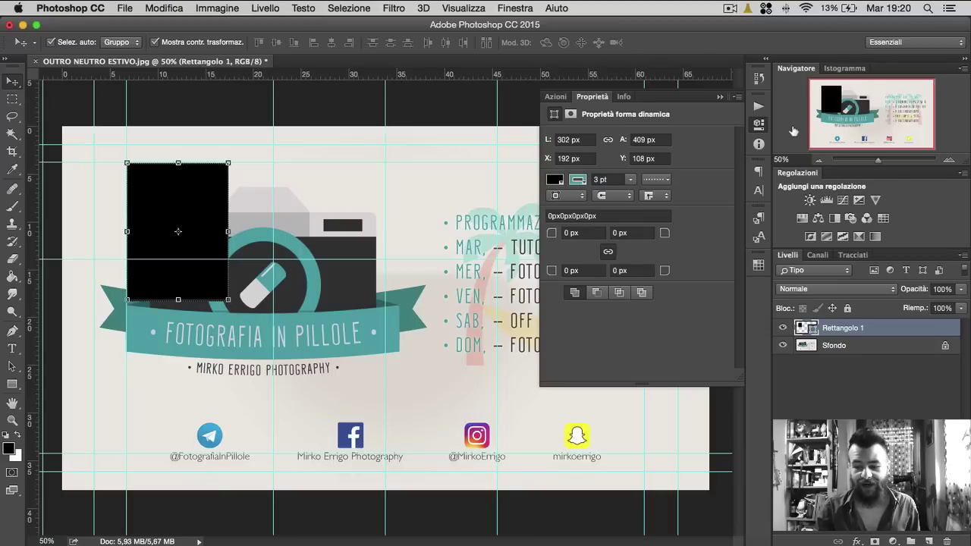
{"action": "left_click", "coordinate": [761, 125]}
{"action": "left_click", "coordinate": [405, 187]}
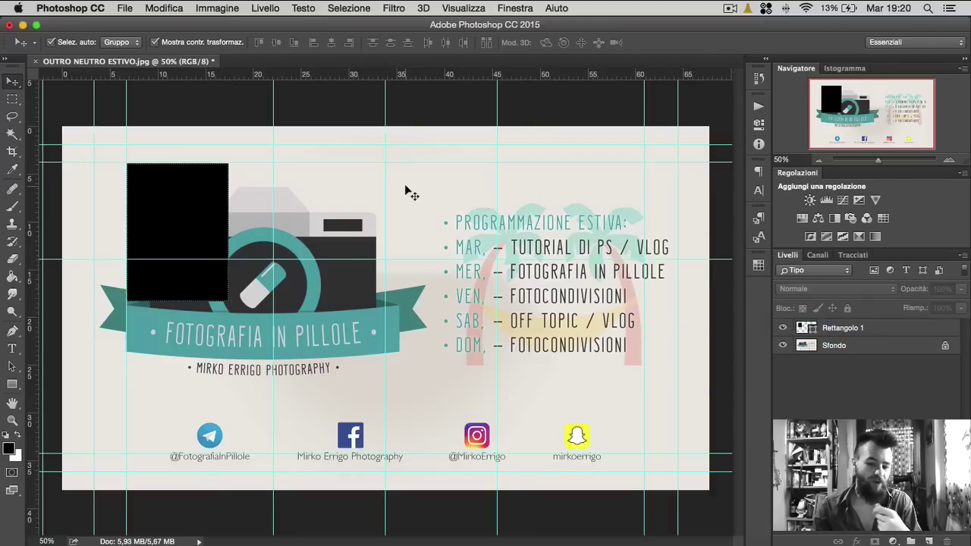
{"action": "left_click", "coordinate": [461, 7]}
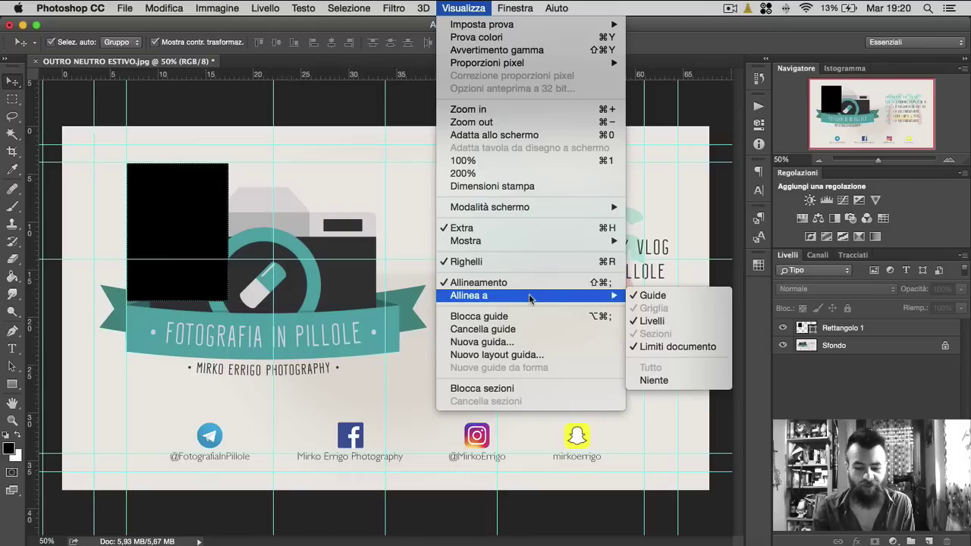
{"action": "mouse_move", "coordinate": [486, 295]}
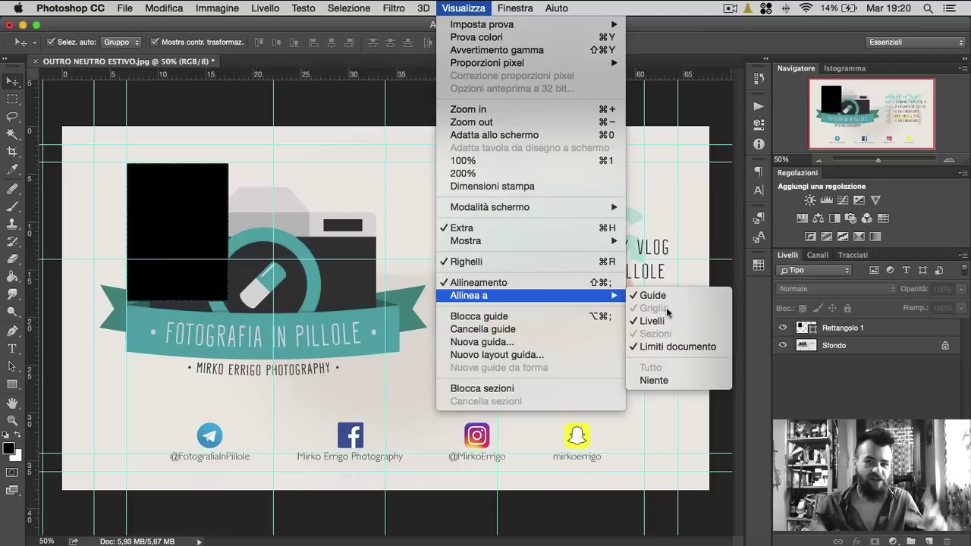
Uncheck Snap (Allineamento) in the View menu
{"action": "left_click", "coordinate": [527, 282]}
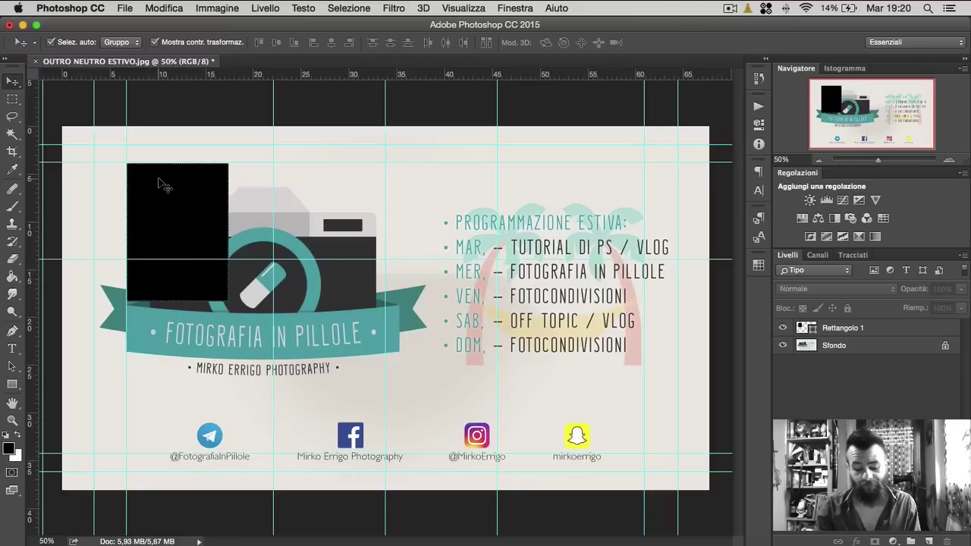
Drag the black rectangle to the graphic's left edge with snapping off
{"action": "mouse_move", "coordinate": [159, 183]}
{"action": "left_mouse_down"}
{"action": "mouse_move", "coordinate": [164, 189]}
{"action": "mouse_move", "coordinate": [109, 191]}
{"action": "left_mouse_up"}
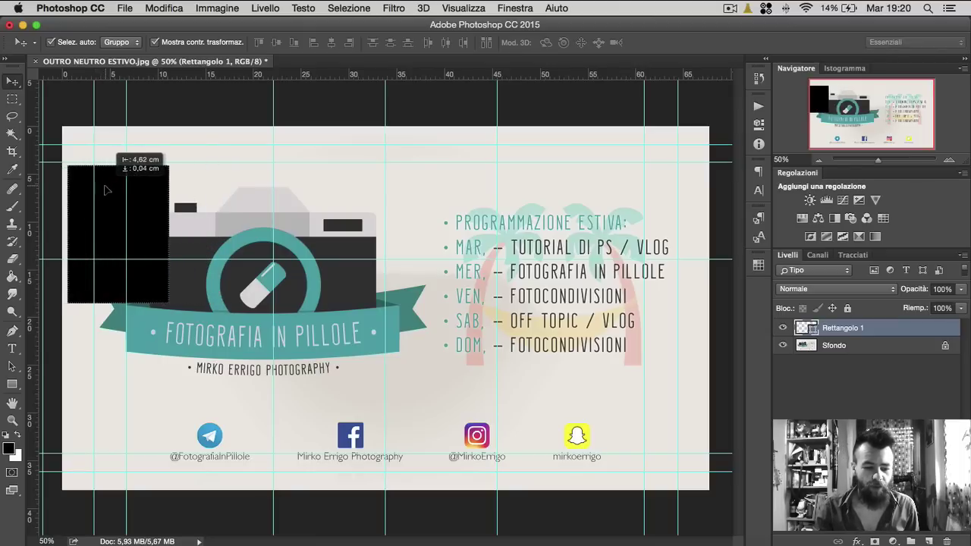
{"action": "left_click", "coordinate": [463, 8]}
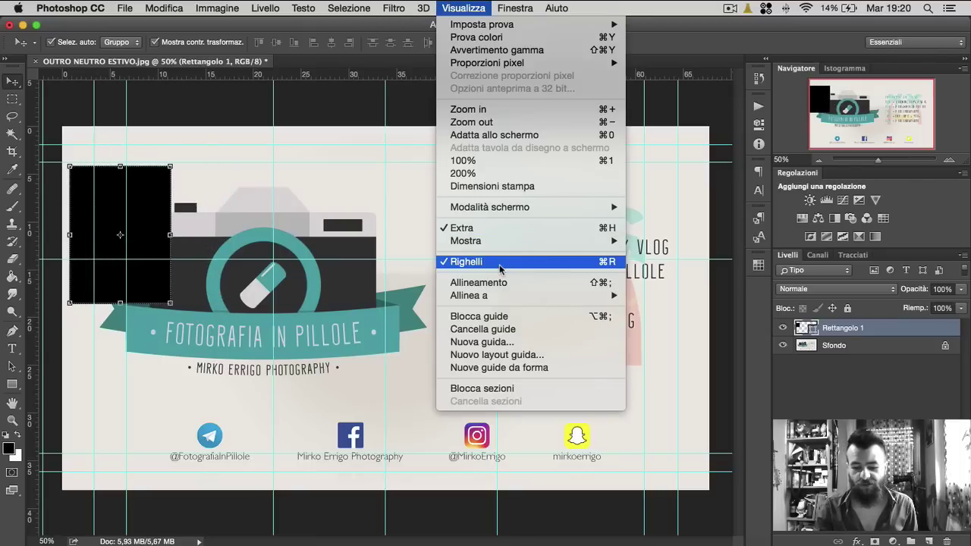
Re-enable Snap and drag the rectangle beside the camera onto a horizontal guide
{"action": "left_click", "coordinate": [516, 284]}
{"action": "mouse_move", "coordinate": [113, 195]}
{"action": "left_mouse_down"}
{"action": "mouse_move", "coordinate": [104, 197]}
{"action": "mouse_move", "coordinate": [239, 252]}
{"action": "mouse_move", "coordinate": [239, 313]}
{"action": "mouse_move", "coordinate": [239, 295]}
{"action": "mouse_move", "coordinate": [336, 303]}
{"action": "mouse_move", "coordinate": [332, 256]}
{"action": "mouse_move", "coordinate": [366, 300]}
{"action": "left_mouse_up"}
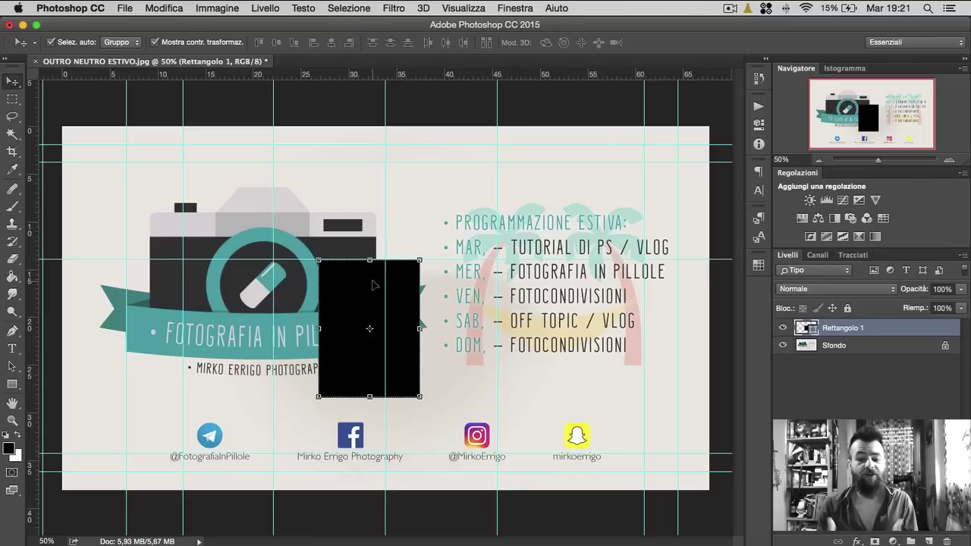
Delete the black Rettangolo 1 layer, leaving only the Sfondo background layer
{"action": "key", "text": "Delete"}
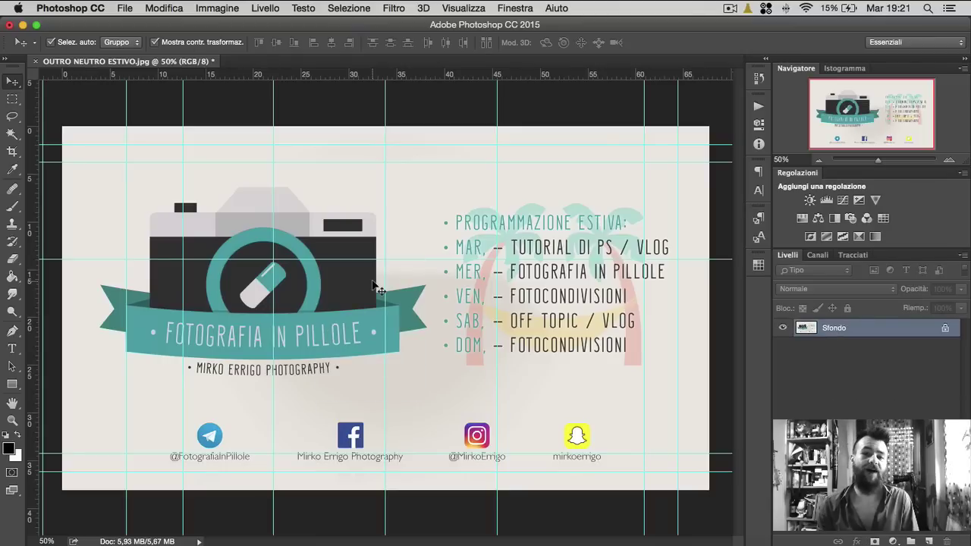